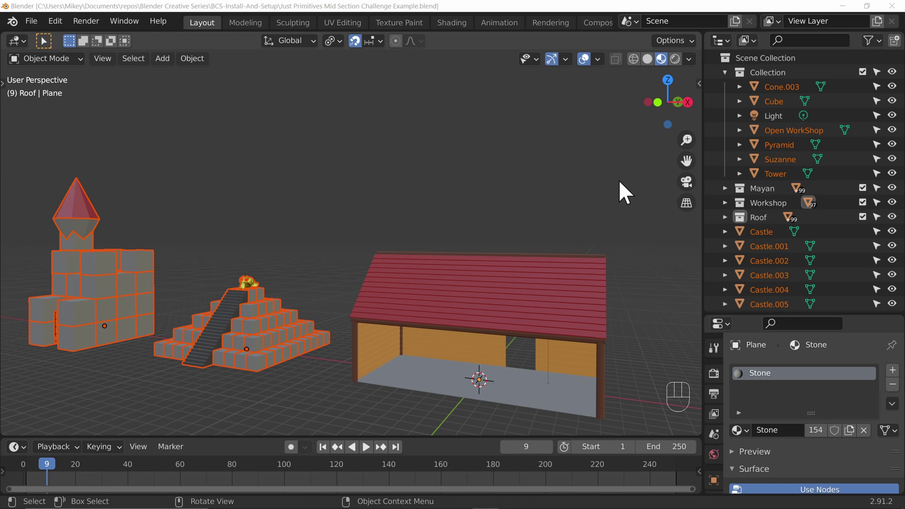
Step: Deselect all objects and switch the viewport to Rendered shading
left_click(489, 190)
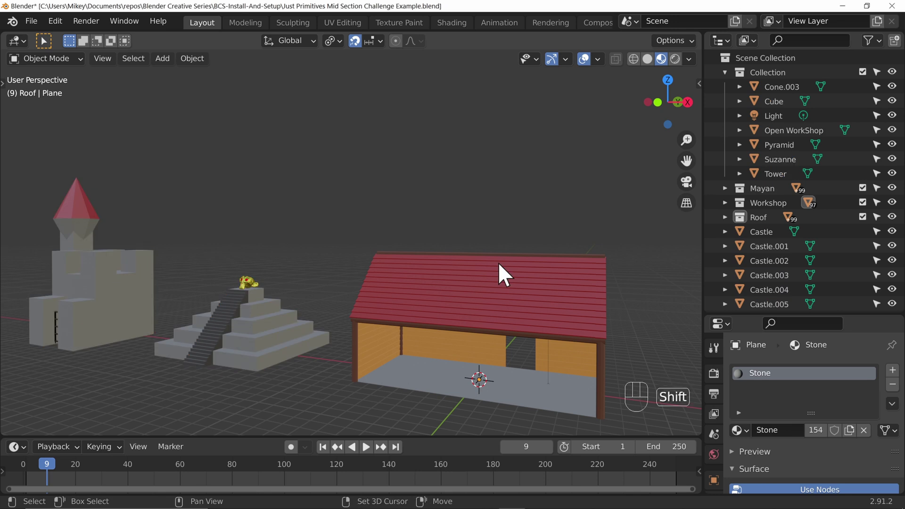
key("shift+a")
mouse_move(446, 399)
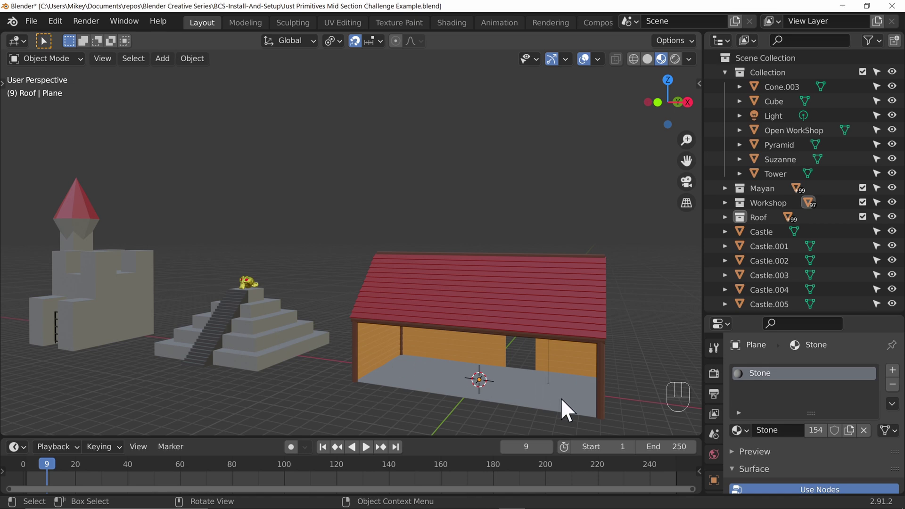
middle_click_drag(562, 400, 545, 230)
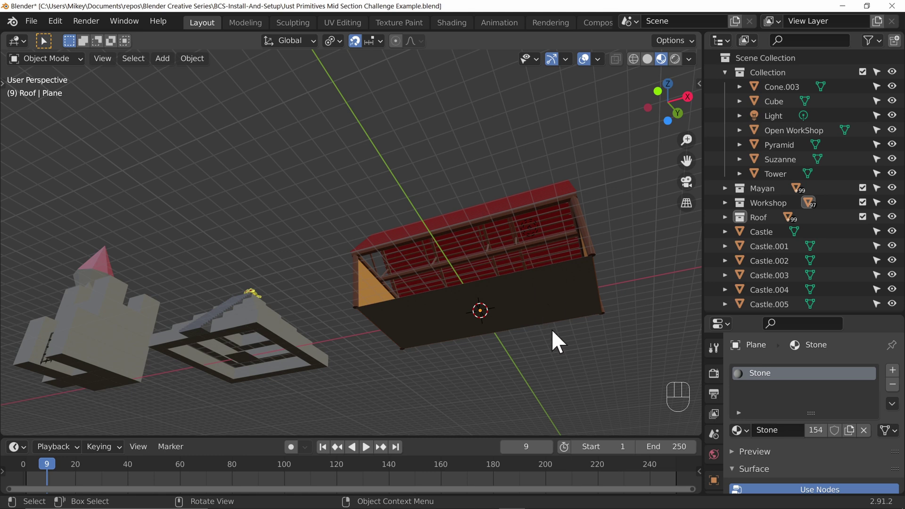
mouse_move(515, 253)
middle_mouse_down()
mouse_move(537, 279)
mouse_move(521, 247)
middle_mouse_up()
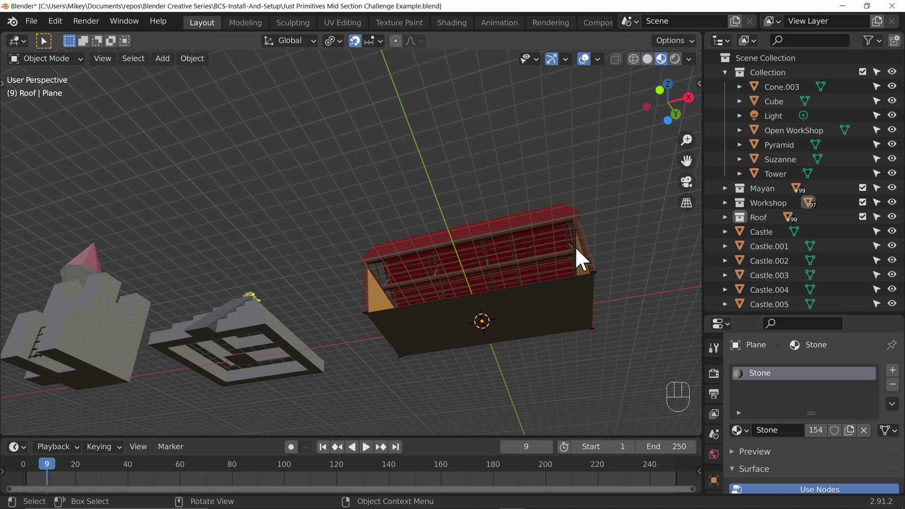
left_click(674, 60)
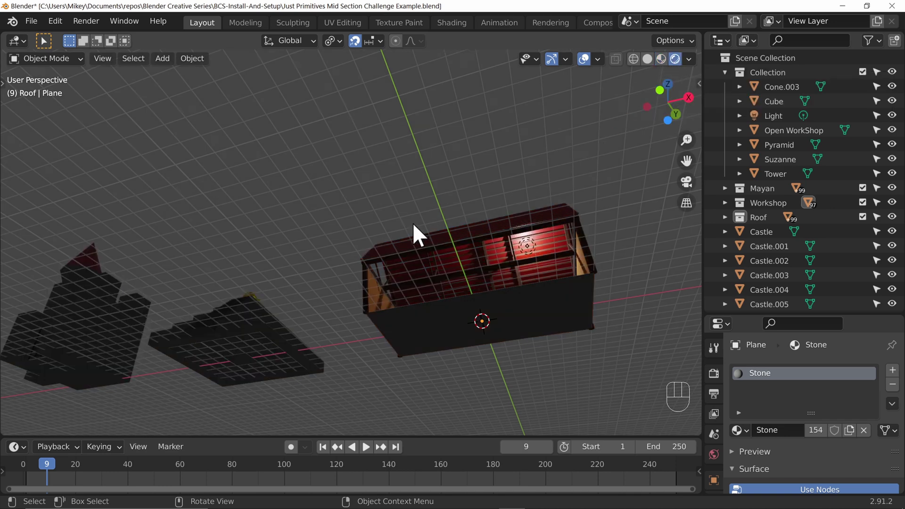
Step: Compare the workshop's interior lighting between Solid and Rendered viewport shading, finishing in Rendered
key("z")
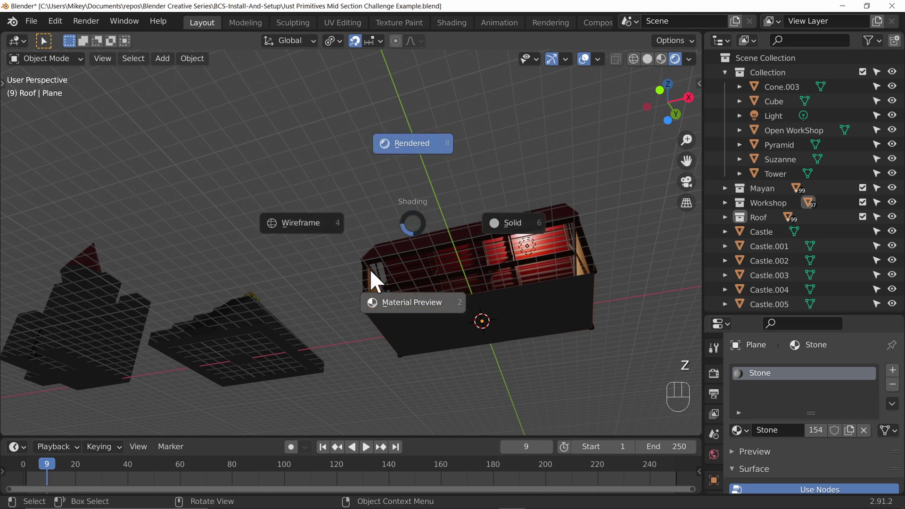
left_click(491, 229)
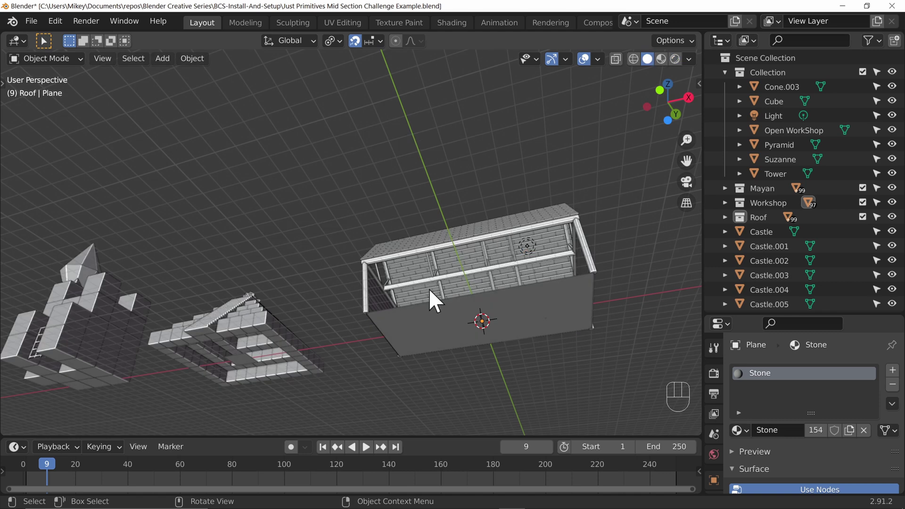
key("z")
left_click(437, 221)
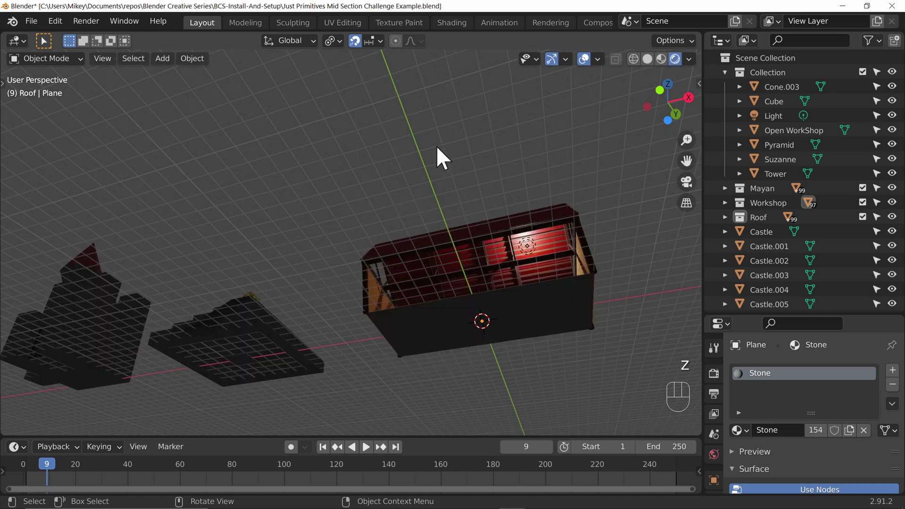
key("z")
key("z")
key("z")
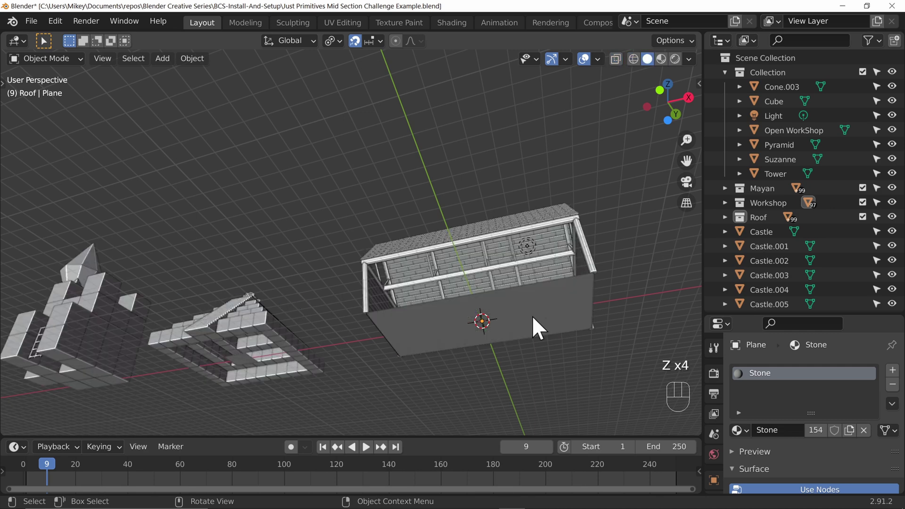
key("z")
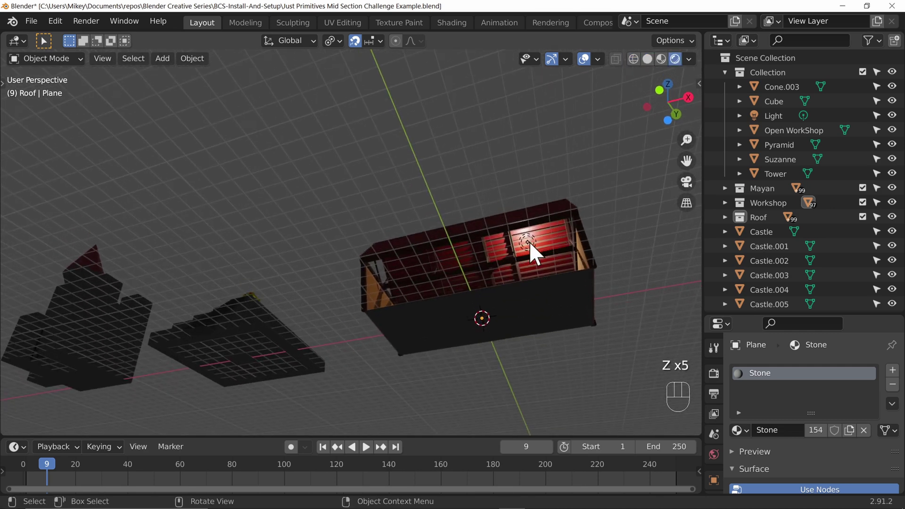
Step: Make a linked duplicate of the light under the workshop roof and place it along X near the roof's opposite end
left_click(528, 242)
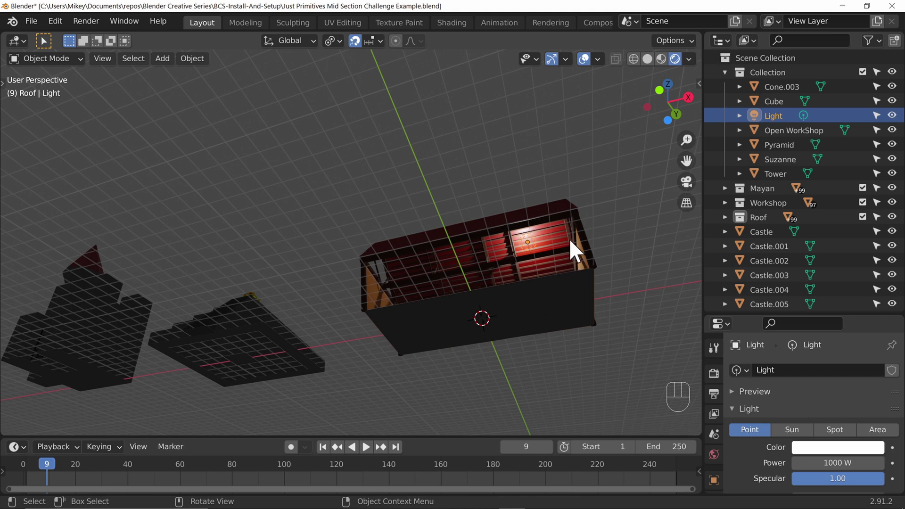
middle_click_drag(572, 245, 580, 246)
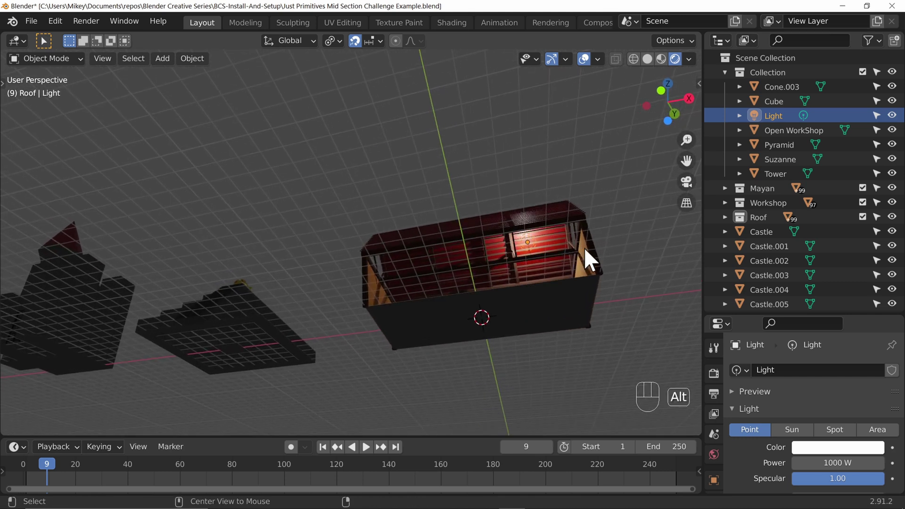
key("alt+d")
key("x")
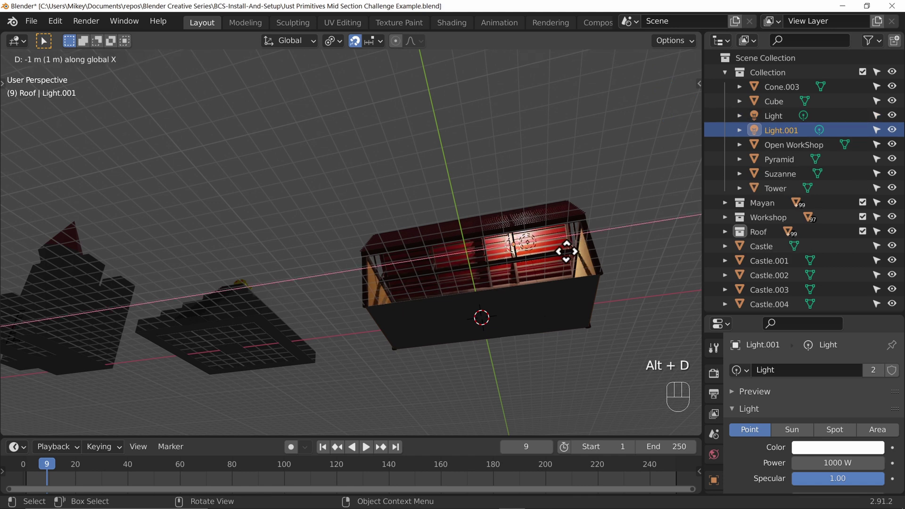
left_click(402, 278)
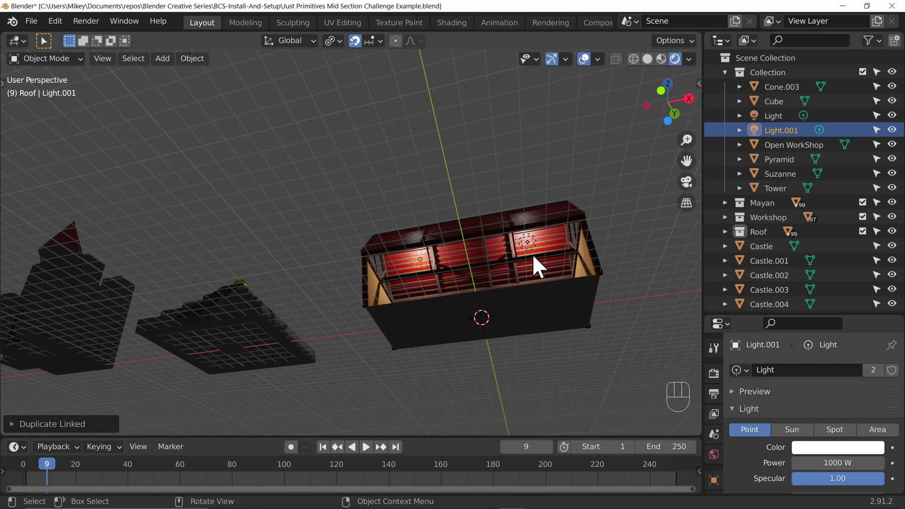
Step: Set the colour of the linked workshop lights to orange
middle_click_drag(564, 241, 673, 307)
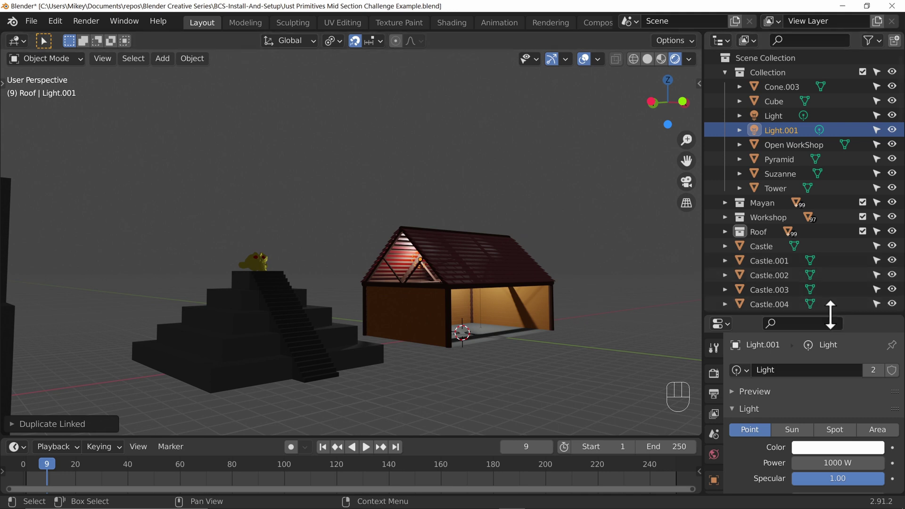
left_click_drag(830, 314, 832, 157)
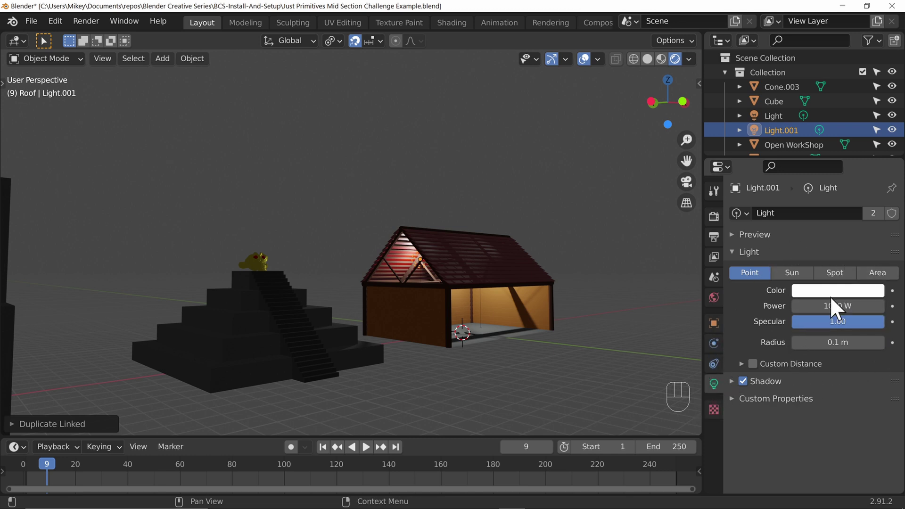
left_click(811, 290)
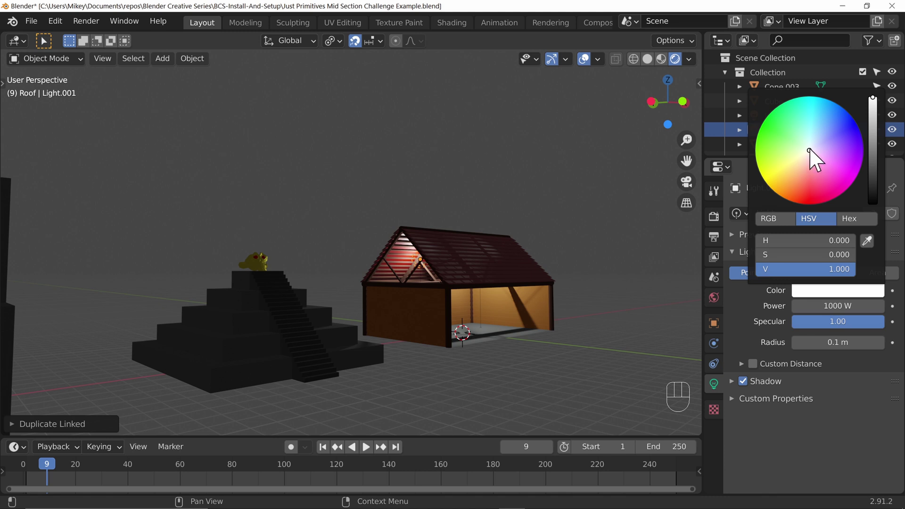
left_click_drag(809, 158, 794, 188)
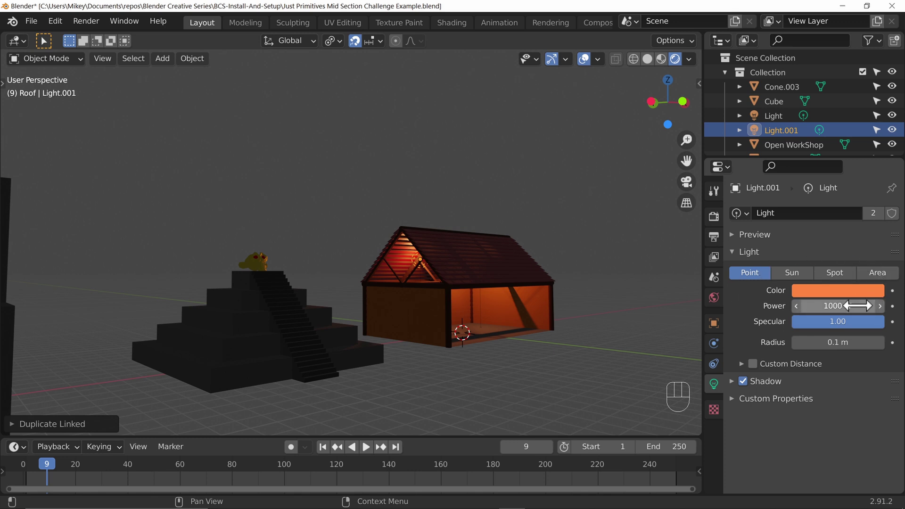
Step: Set the power of the linked lights to 50000 W
left_click_drag(830, 306, 853, 306)
left_click(831, 311)
type("50000")
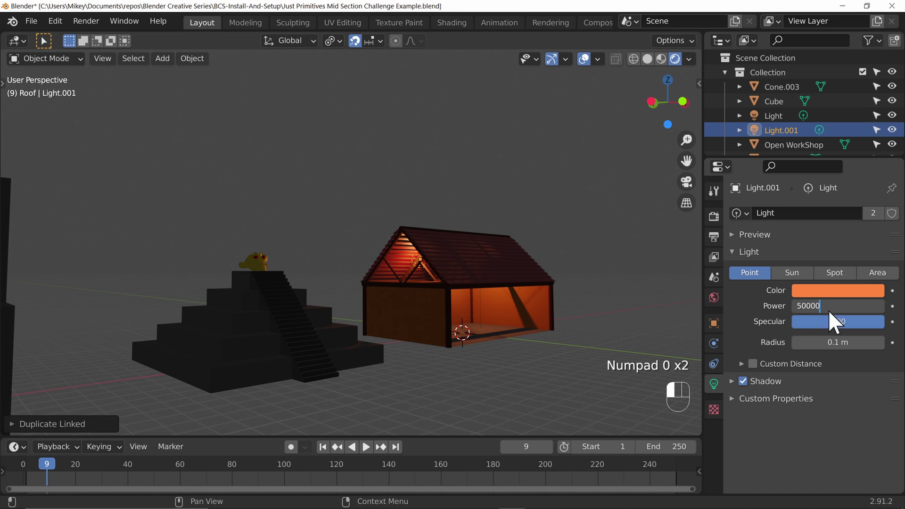
key("Return")
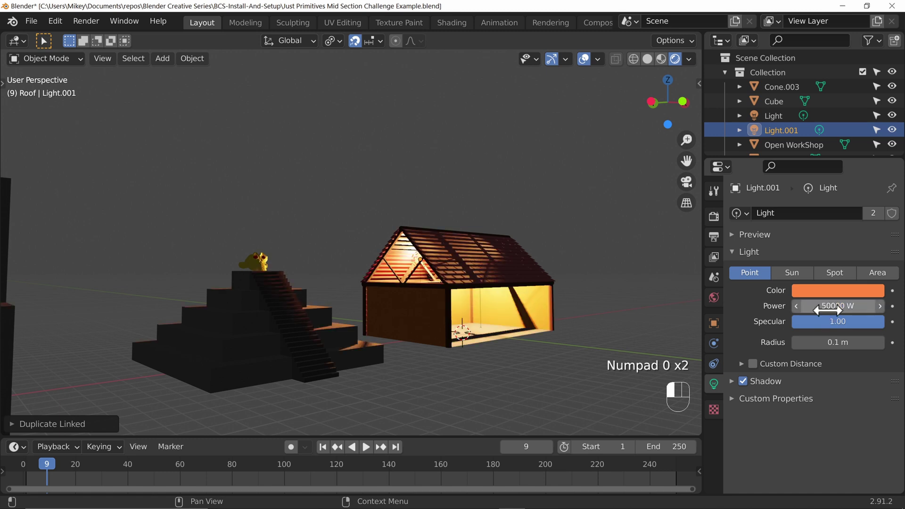
Step: Lower the power of the linked lights to 50 W
left_click(829, 311)
type("50")
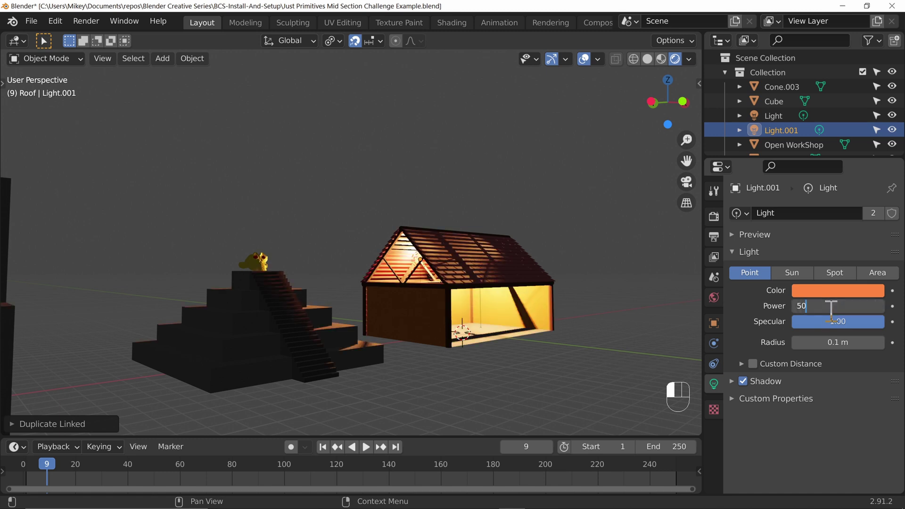
key("Return")
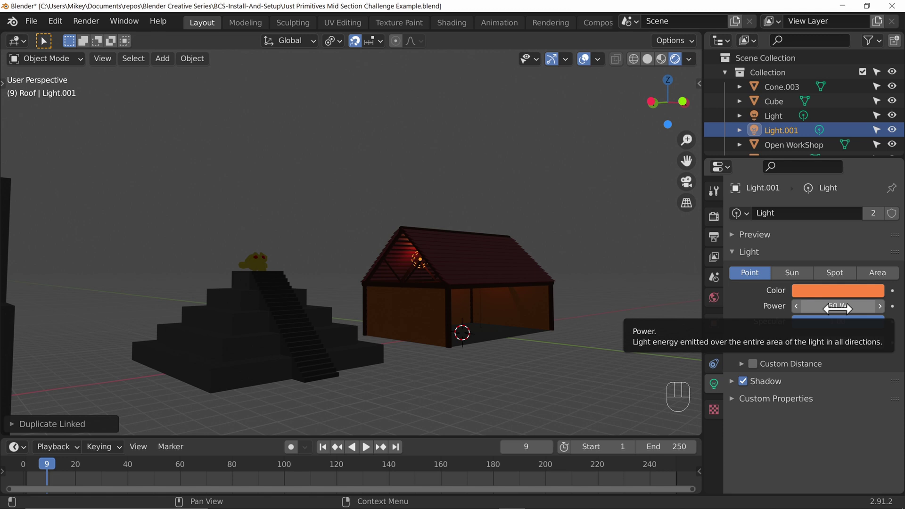
Step: Change the linked lights to the Sun type and inspect the lighting and shadows on the buildings
left_click(797, 271)
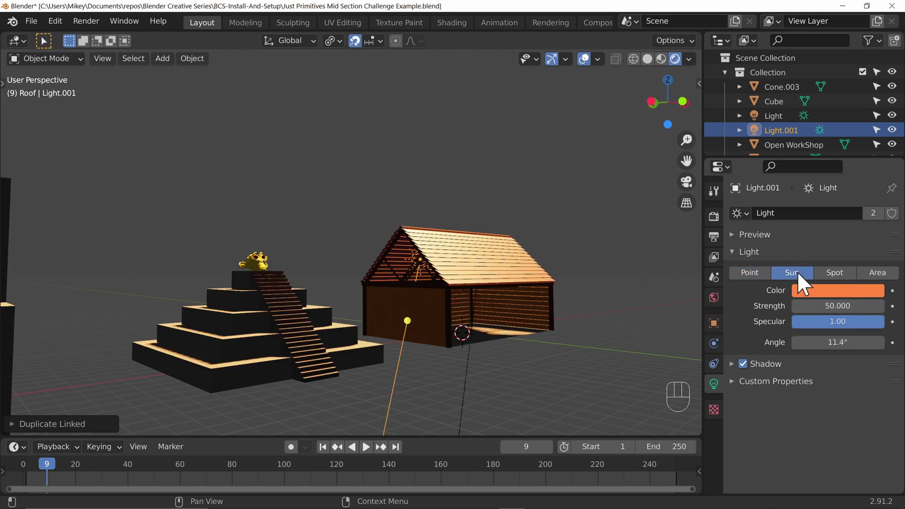
middle_click_drag(552, 336, 433, 232)
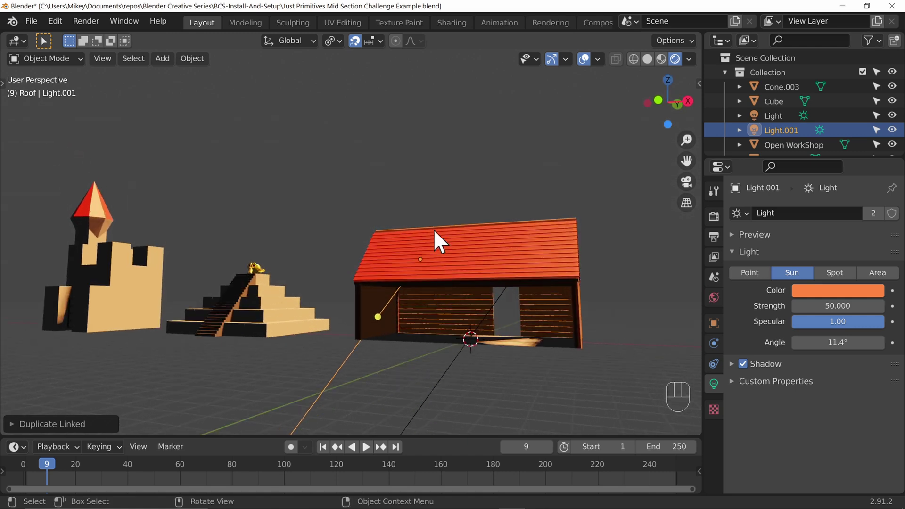
middle_click_drag(423, 325, 513, 347)
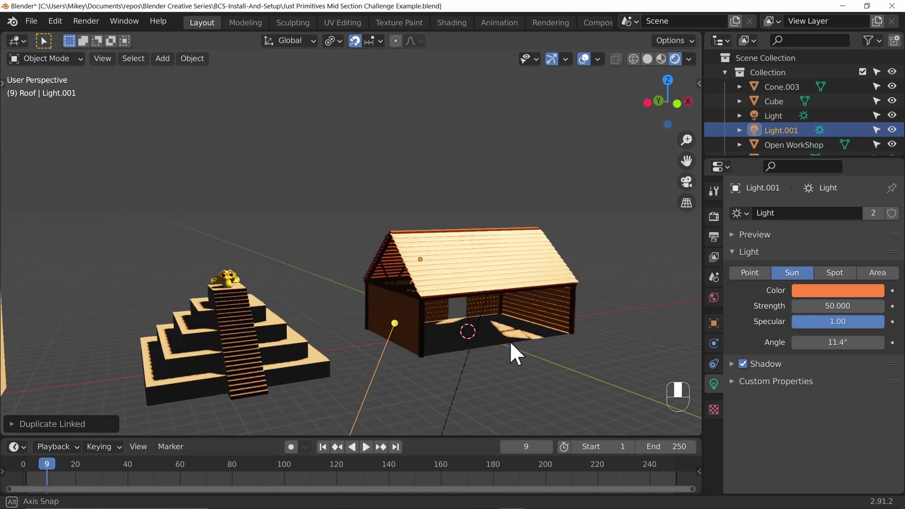
middle_click_drag(450, 261, 402, 262)
middle_click_drag(556, 262, 590, 380)
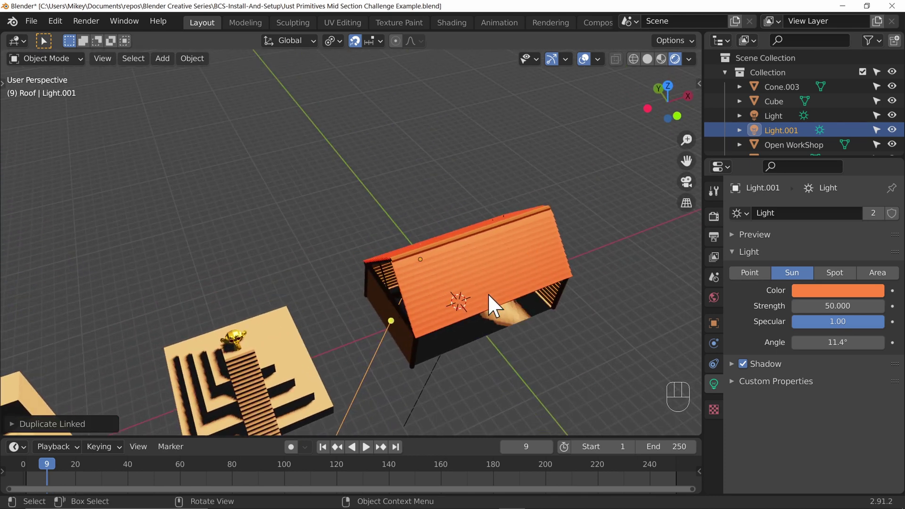
middle_click_drag(490, 326, 657, 63)
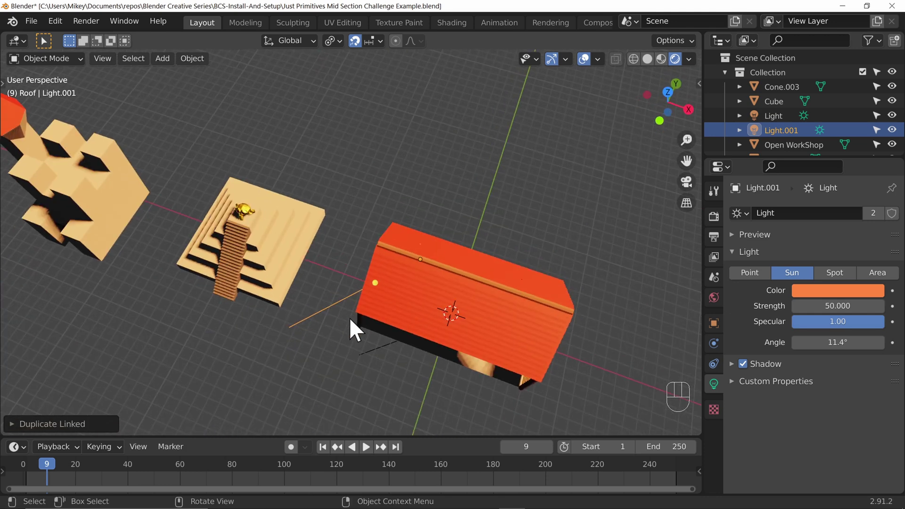
Step: Add a mesh plane as the ground beneath the buildings and scale it by 100
scroll(365, 284, "down", 3)
middle_click_drag(367, 265, 424, 267)
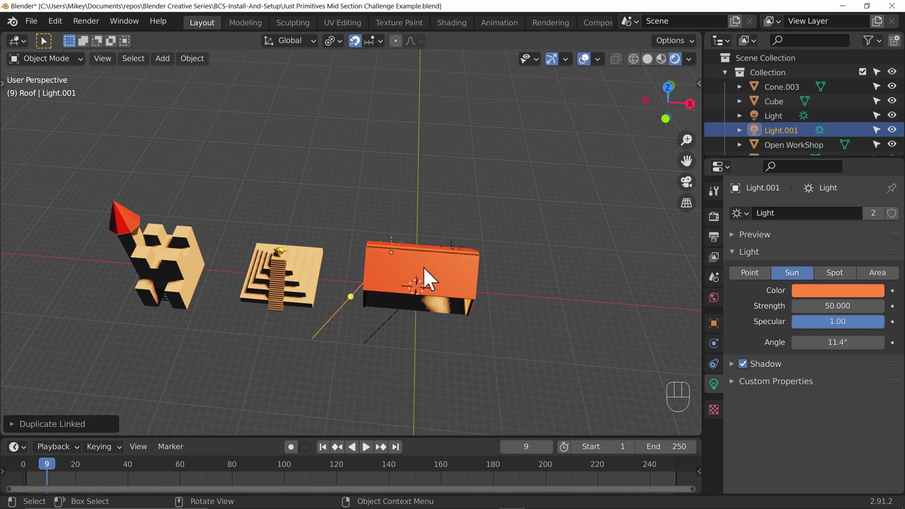
key("shift+a")
mouse_move(406, 219)
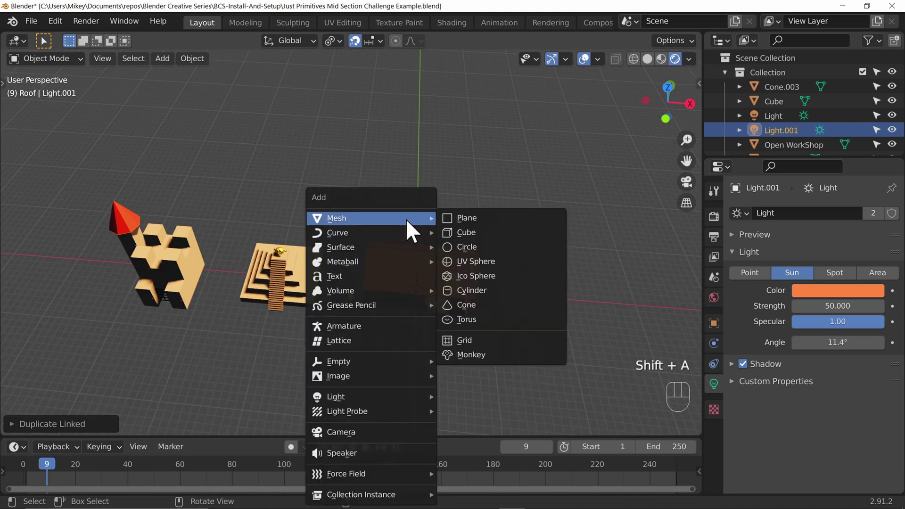
left_click(491, 220)
key("s")
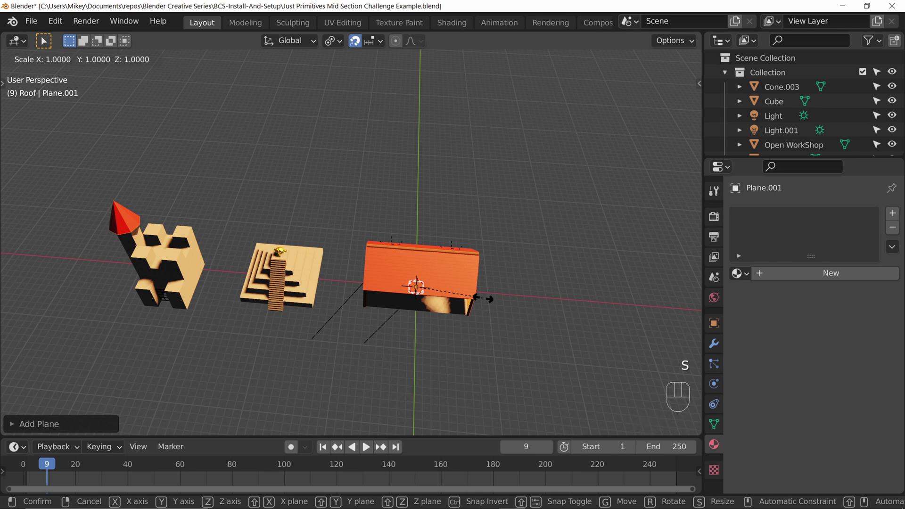
type("100")
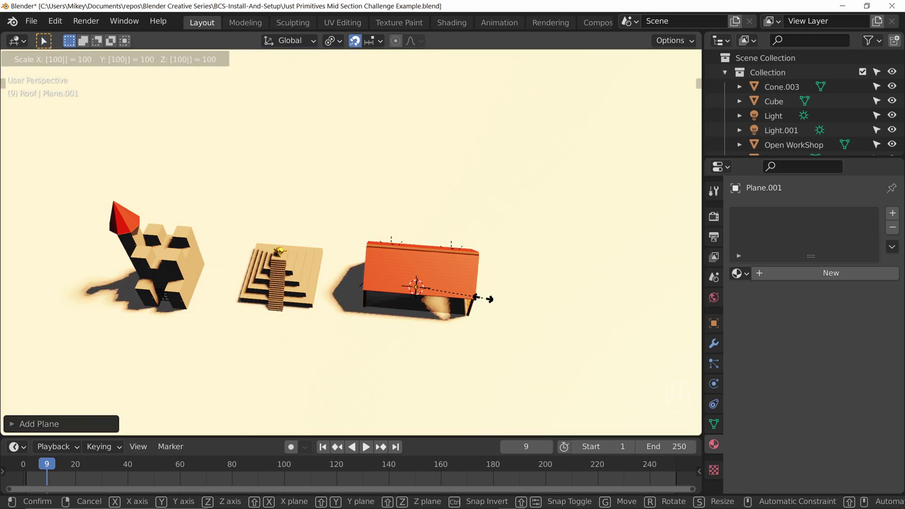
key("Return")
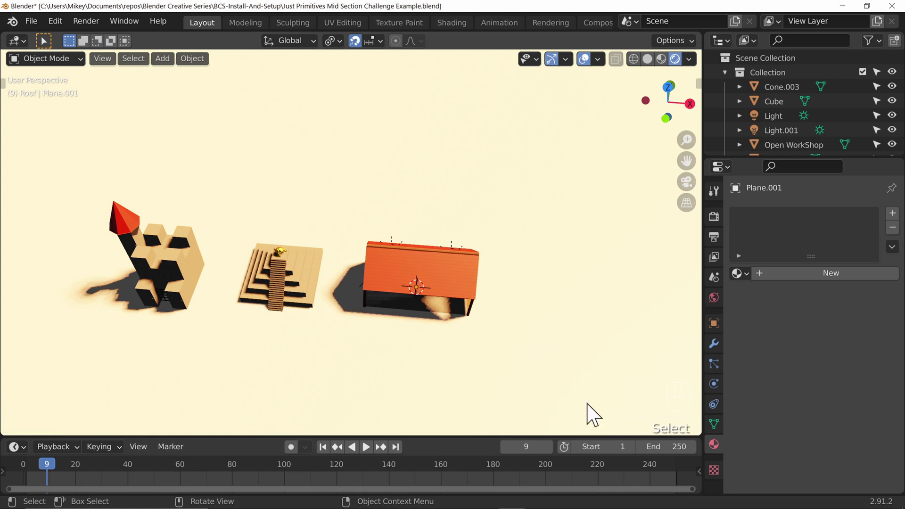
Step: Give the ground plane a new material with a dark green base colour of about H 0.307, S 1.000, V 0.274
left_click(802, 273)
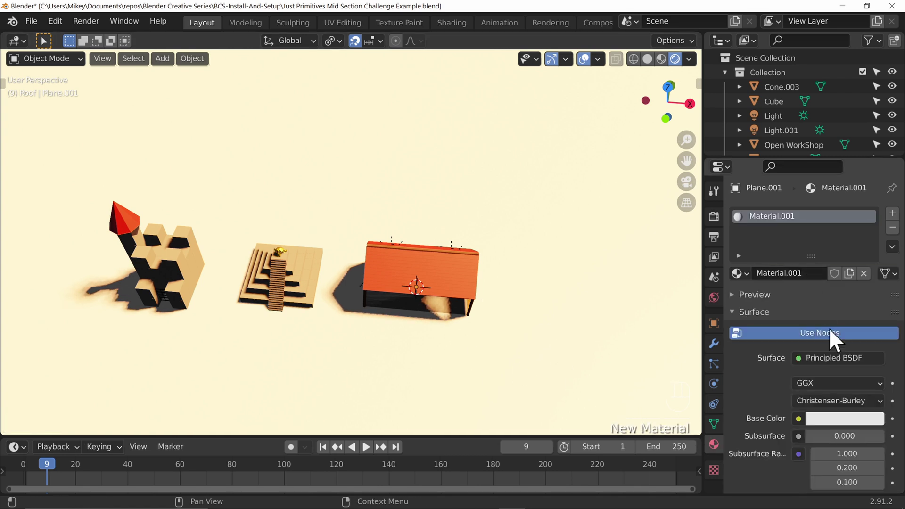
left_click(842, 418)
mouse_move(829, 312)
left_mouse_down()
mouse_move(781, 250)
mouse_move(759, 245)
left_mouse_up()
left_click_drag(873, 219, 873, 299)
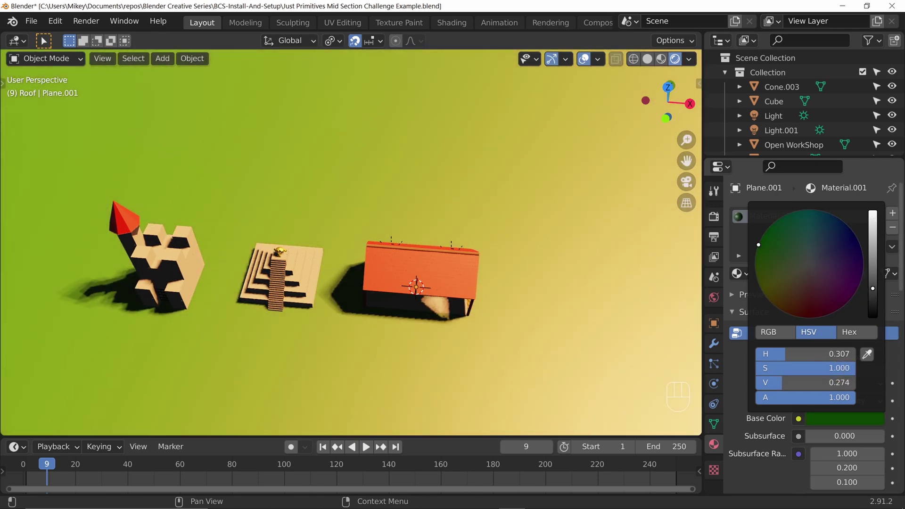
middle_click_drag(528, 390, 570, 307)
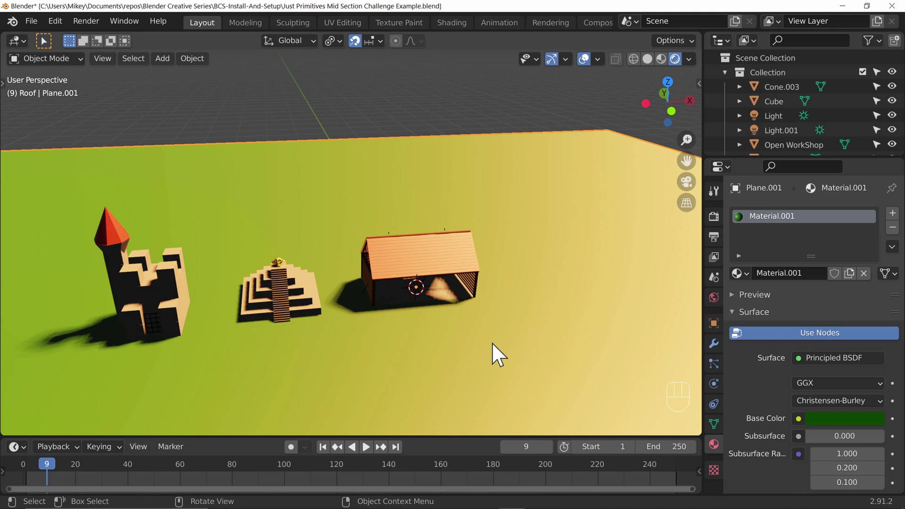
Step: Select the duplicated sun light inside the workshop and set the linked lights' strength to 1
middle_click_drag(492, 344, 477, 320)
middle_click_drag(399, 284, 437, 265)
scroll(437, 270, "up", 3)
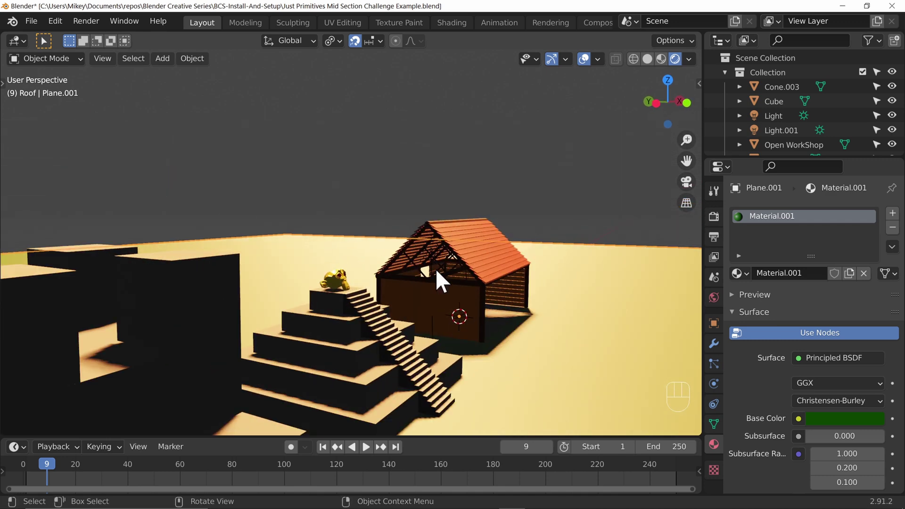
left_click(429, 250)
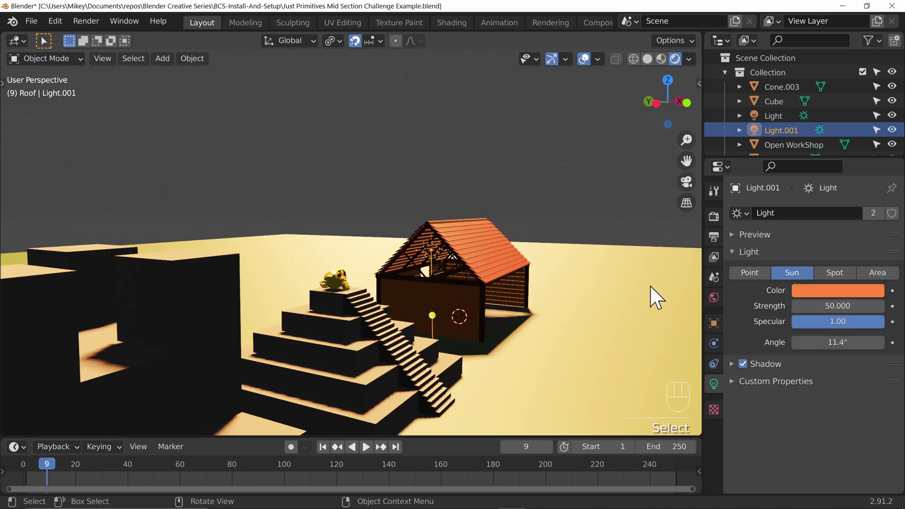
left_click(845, 309)
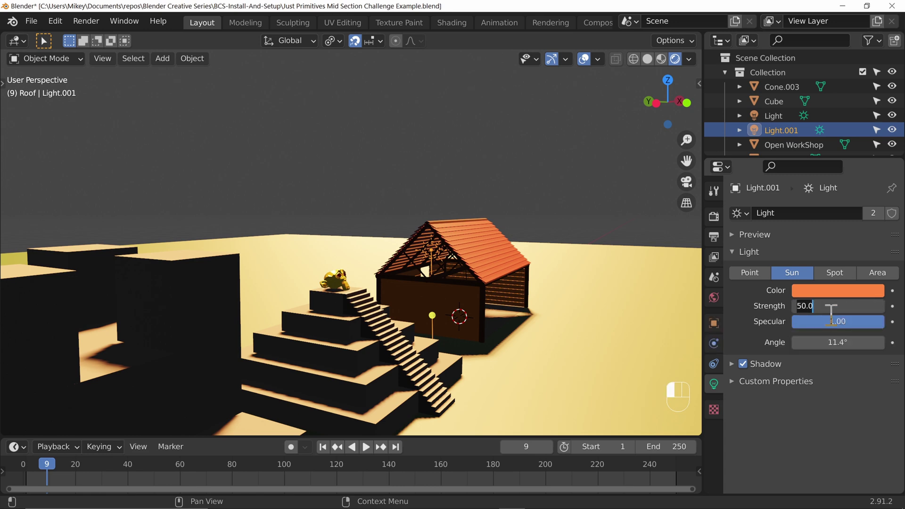
type("1")
key("Return")
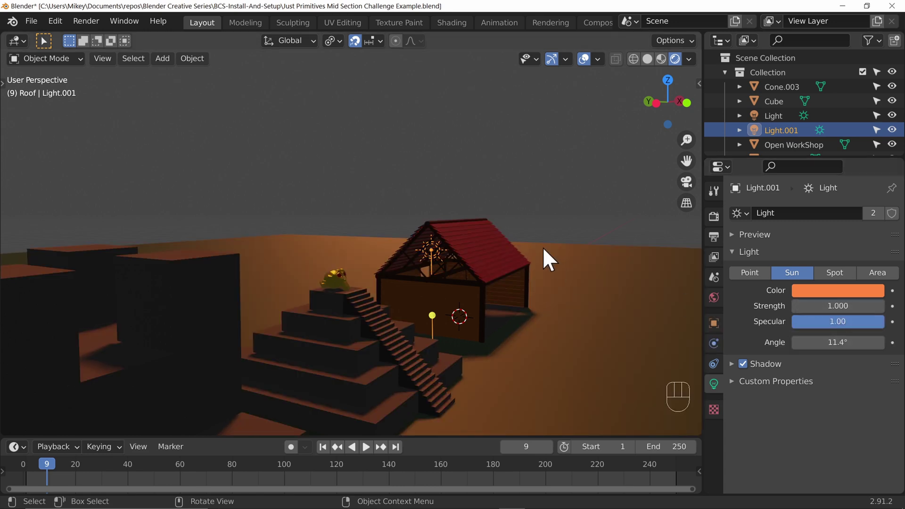
Step: Try rotating the duplicated sun light inside the workshop, and delete that light from the scene
middle_click_drag(542, 248, 473, 316)
key("r")
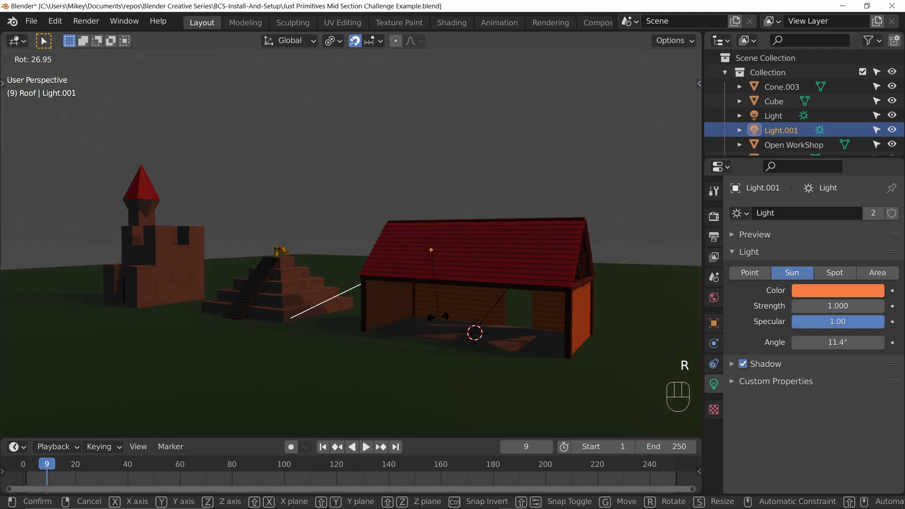
left_click(414, 256)
key("x")
left_click(422, 277)
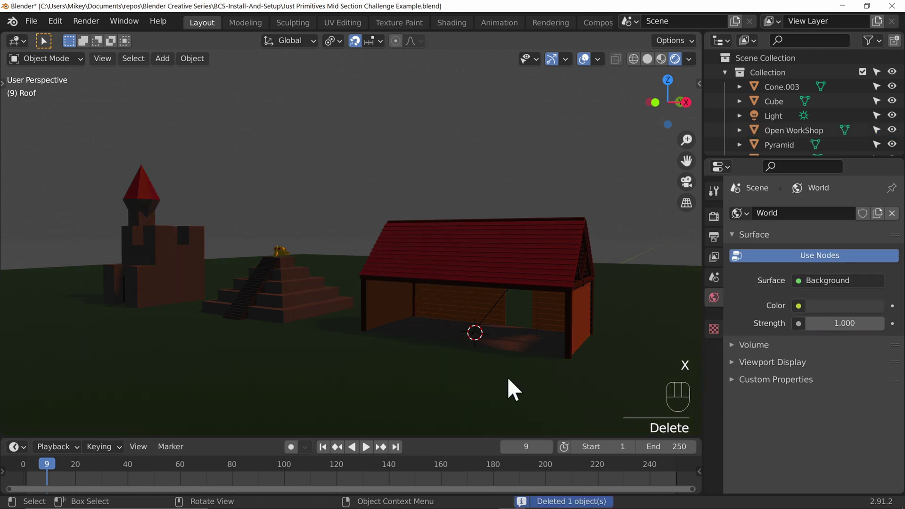
Step: Select the remaining sun light and move it up and away from the workshop
scroll(531, 338, "up", 3)
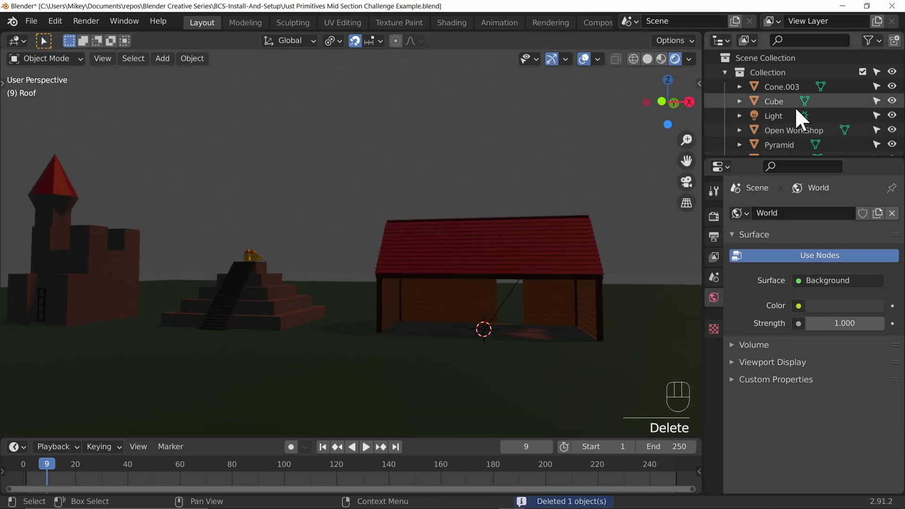
left_click(777, 115)
scroll(509, 331, "up", 5)
key("g")
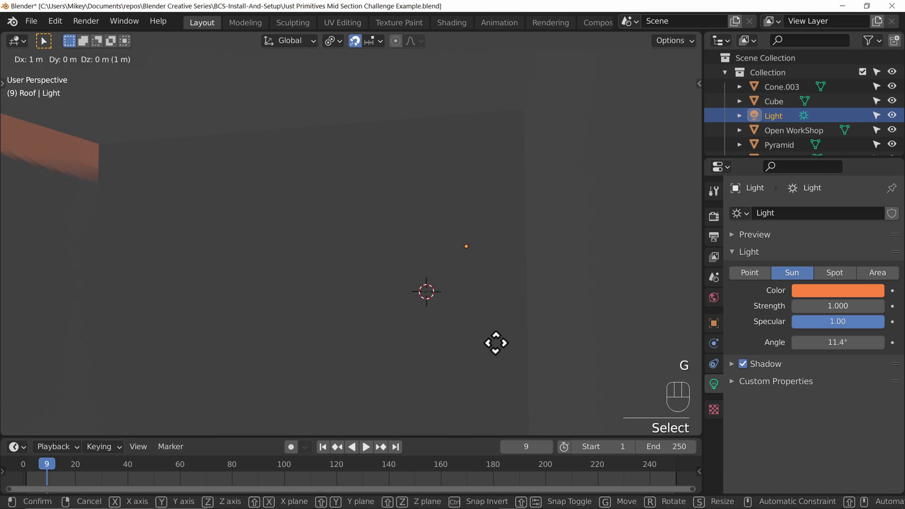
left_click(548, 289)
key("KP_Decimal")
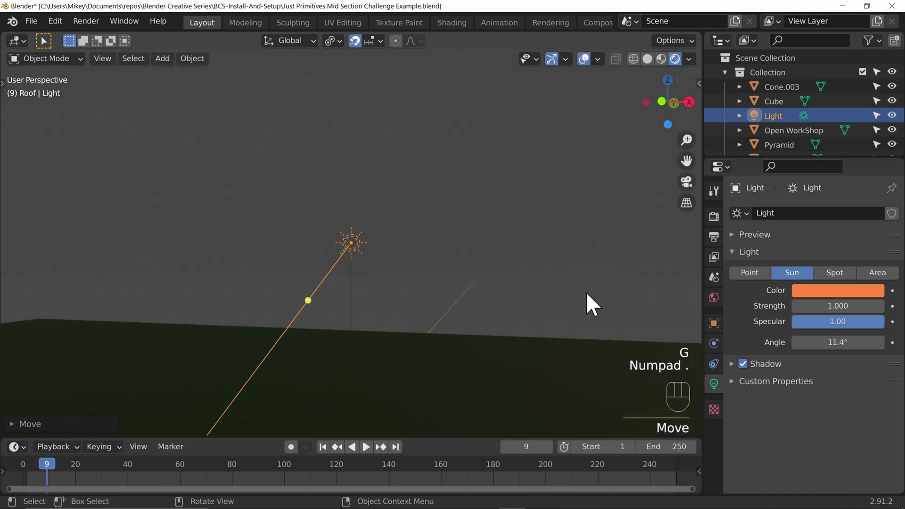
Step: Rotate the sun light freely so it shines at a low angle across the buildings, and raise its strength to 8.46
middle_click_drag(588, 304, 333, 347)
scroll(438, 340, "down", 4)
key("r")
key("r")
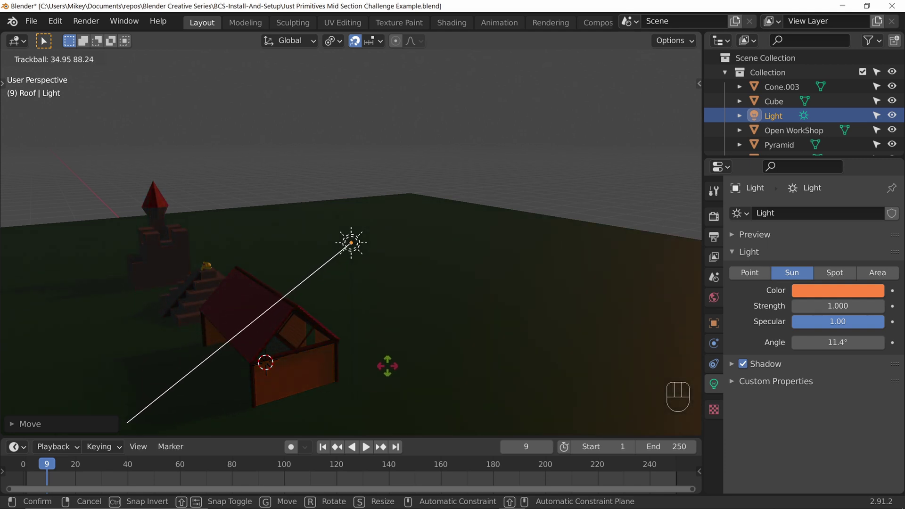
left_click(390, 386)
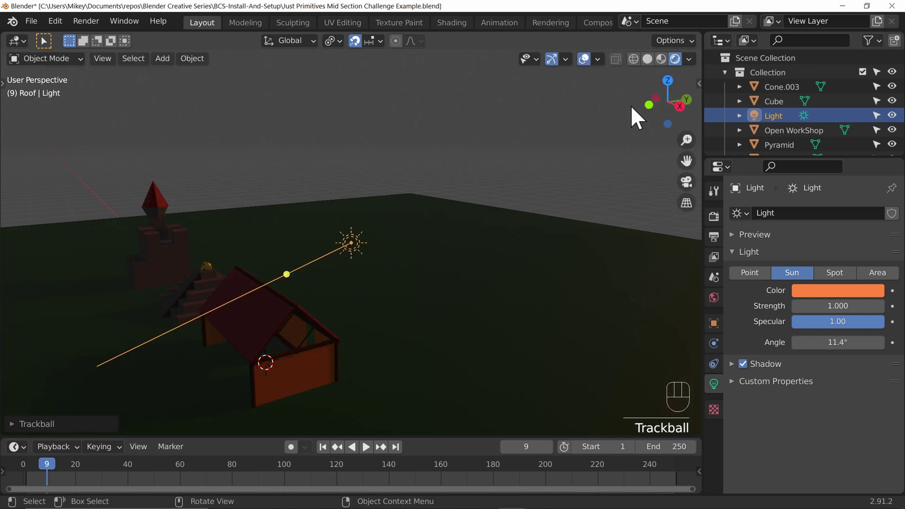
left_click_drag(803, 307, 896, 307)
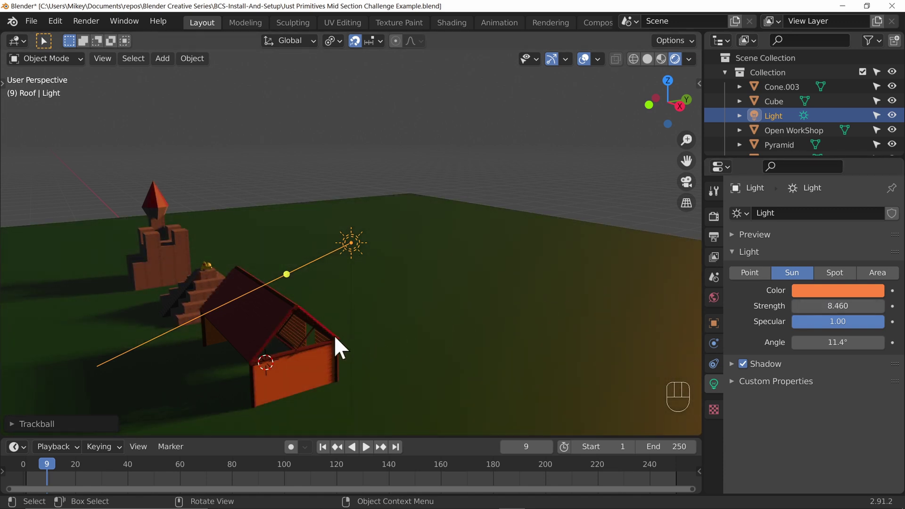
middle_click_drag(186, 353, 366, 307, "shift")
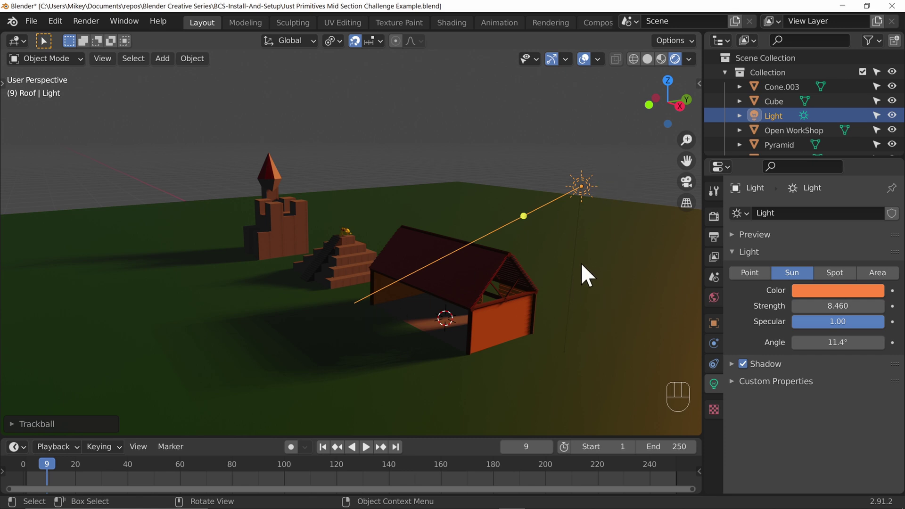
Step: Change the light to the Point type and move it over the workshop's roof ridge as seen from above
left_click(749, 272)
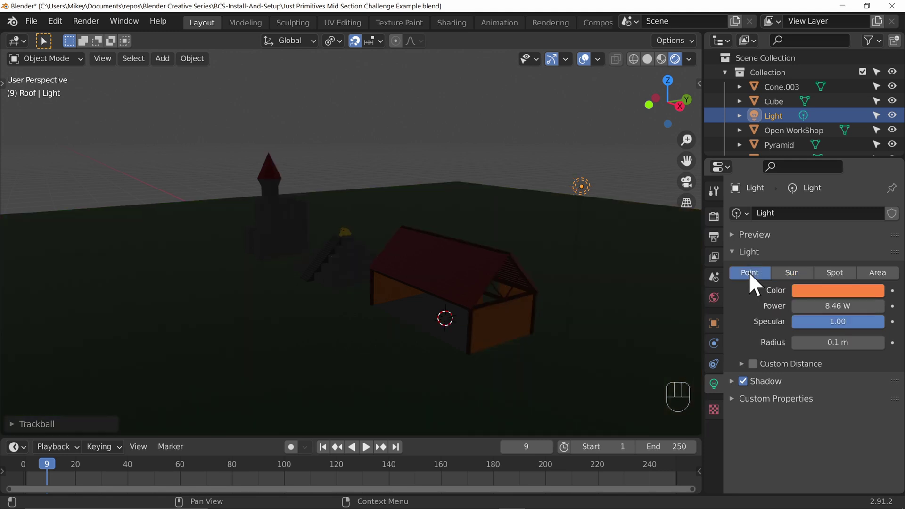
key("KP_7")
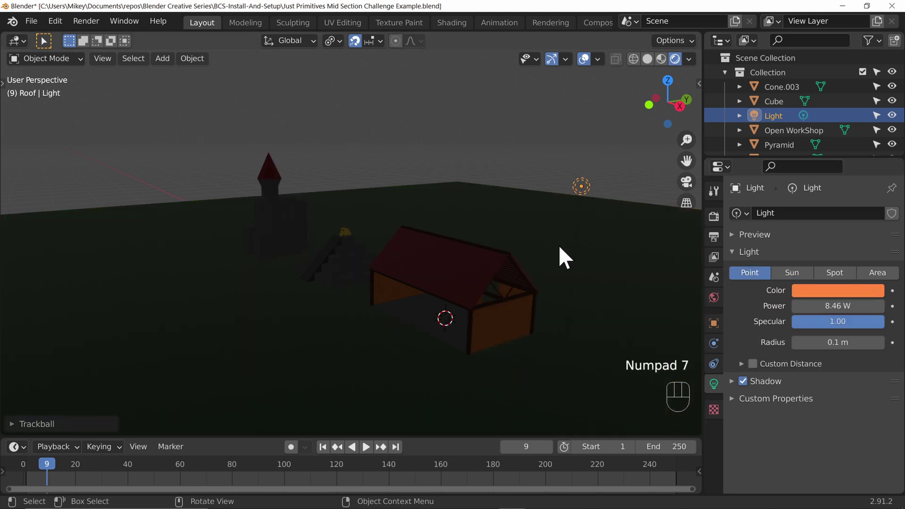
key("KP_7")
key("g")
left_click(524, 245)
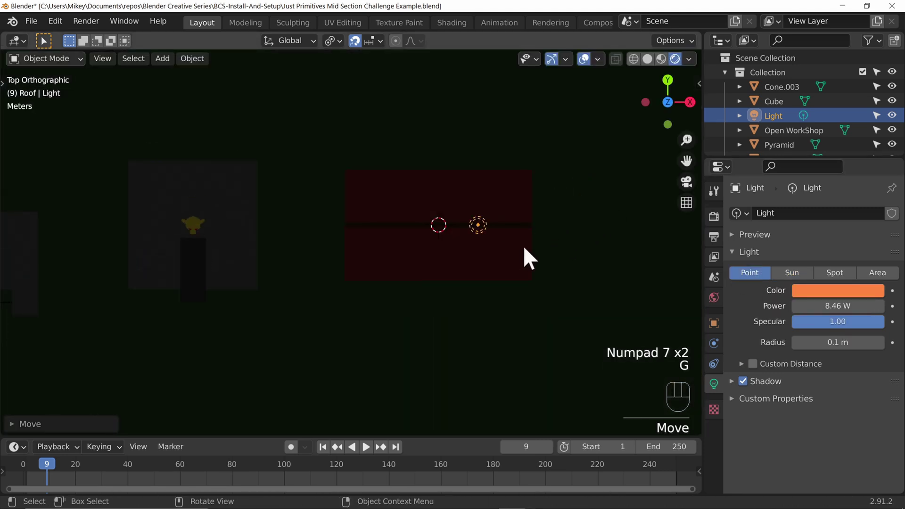
Step: Lower the point light from a side view until it sits beneath the roof inside the workshop
key("KP_3")
key("g")
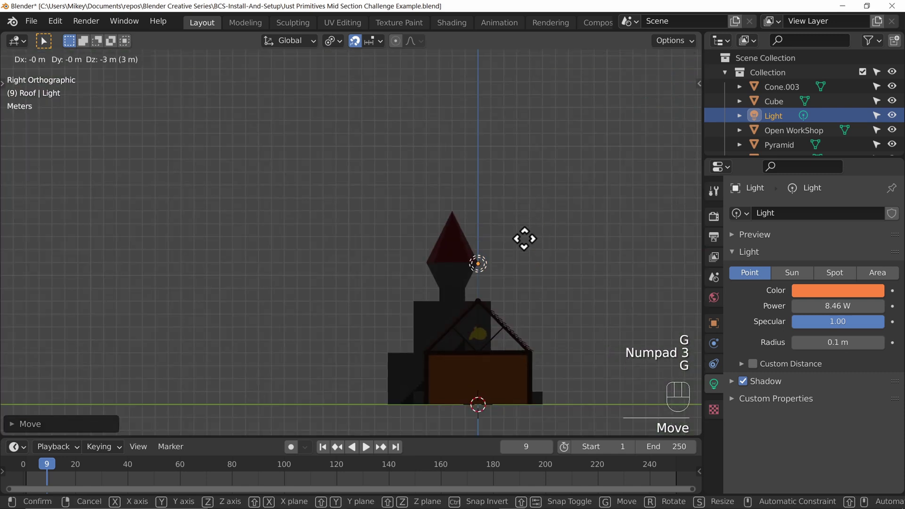
left_click(533, 353)
mouse_move(469, 372)
middle_mouse_down()
mouse_move(495, 347)
mouse_move(574, 339)
mouse_move(467, 386)
middle_mouse_up()
middle_click_drag(485, 316, 492, 335)
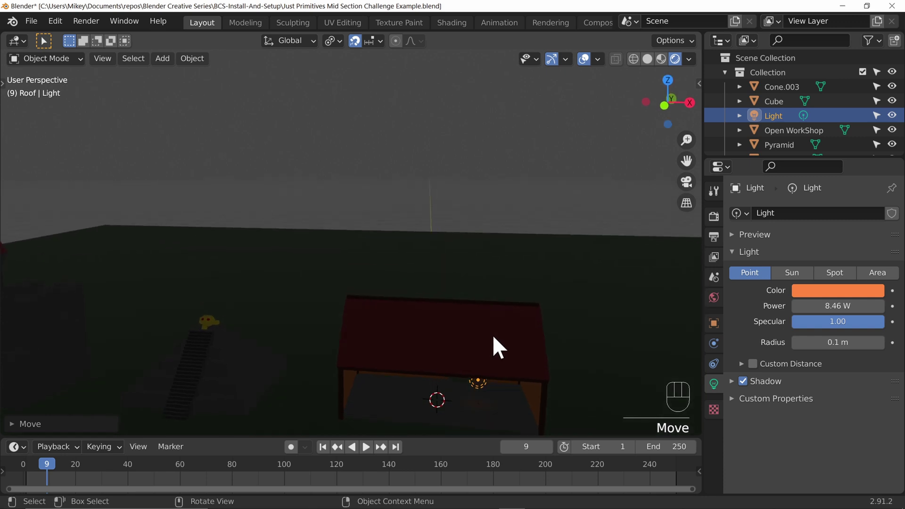
Step: Raise the point light's power to 1033.7 W
key("KP_7")
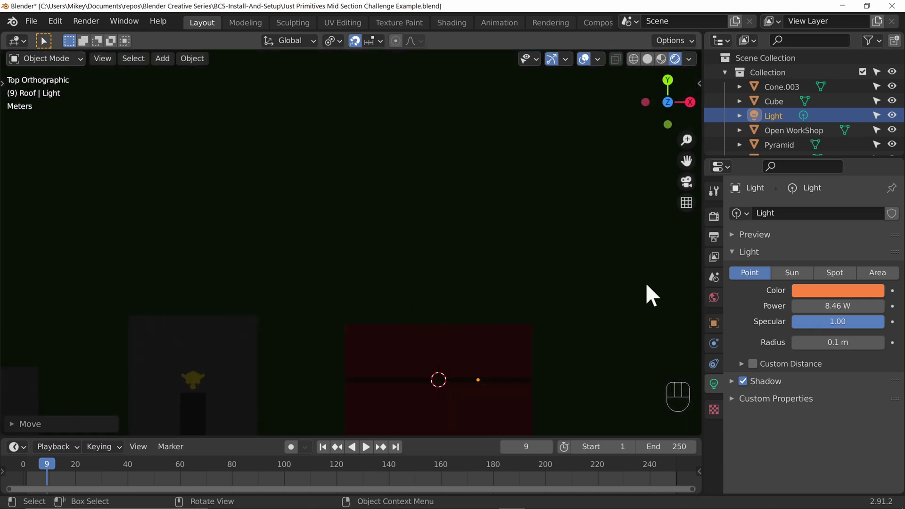
mouse_move(828, 307)
left_mouse_down()
mouse_move(892, 307)
mouse_move(820, 306)
mouse_move(828, 306)
left_mouse_up()
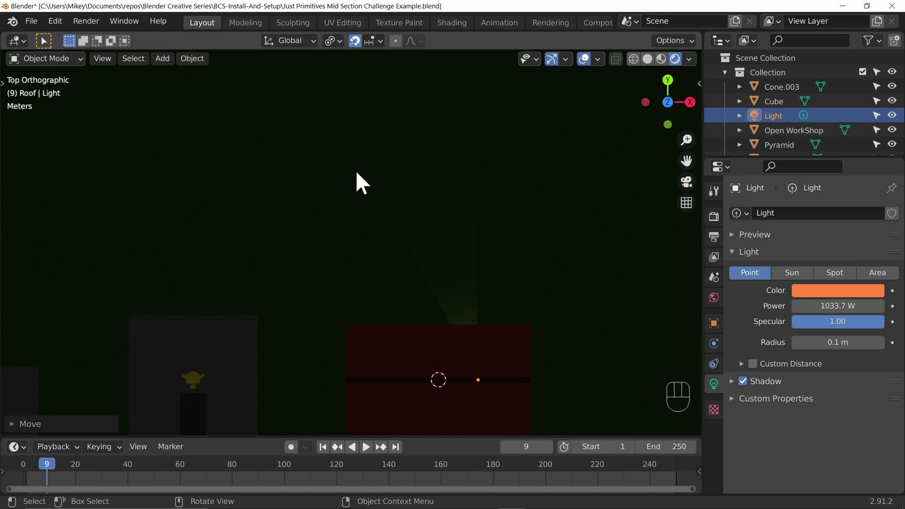
key("ctrl+z")
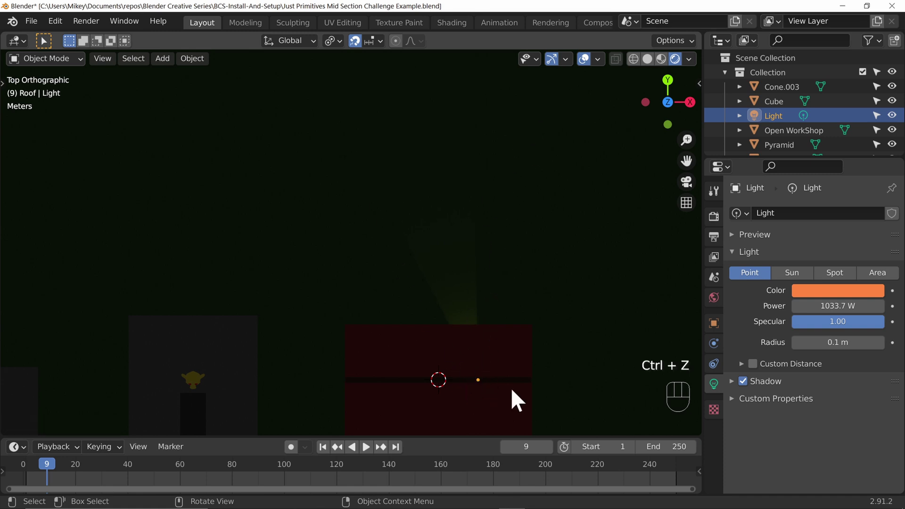
Step: Try the point light at several positions in the workshop from above and place it near the open front side
key("g")
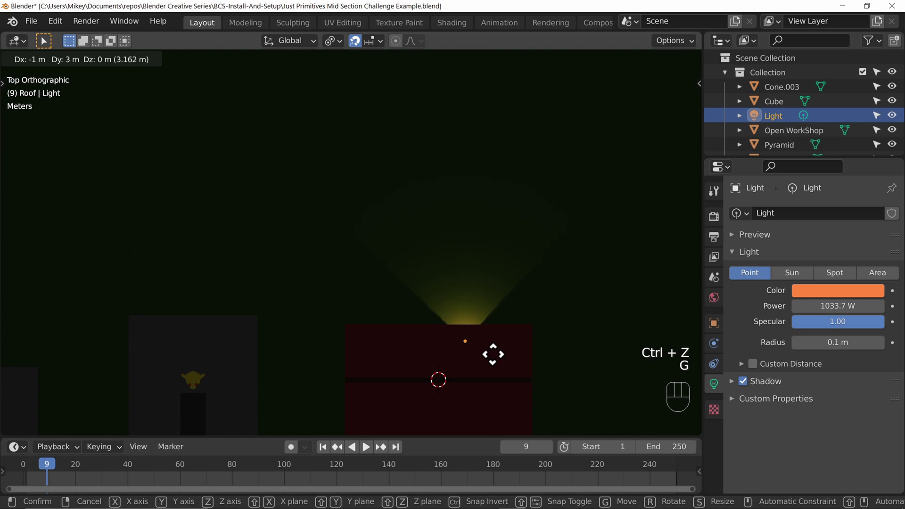
left_click(472, 339)
key("g")
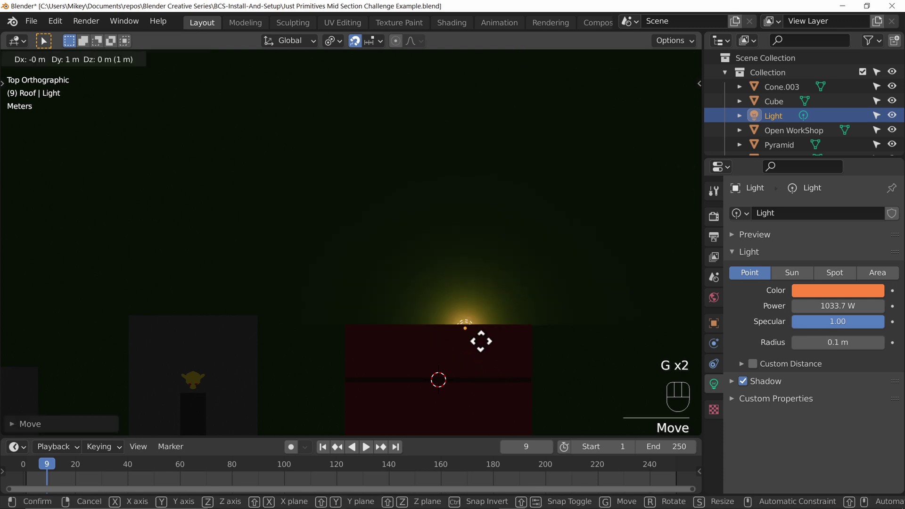
left_click(482, 341)
key("g")
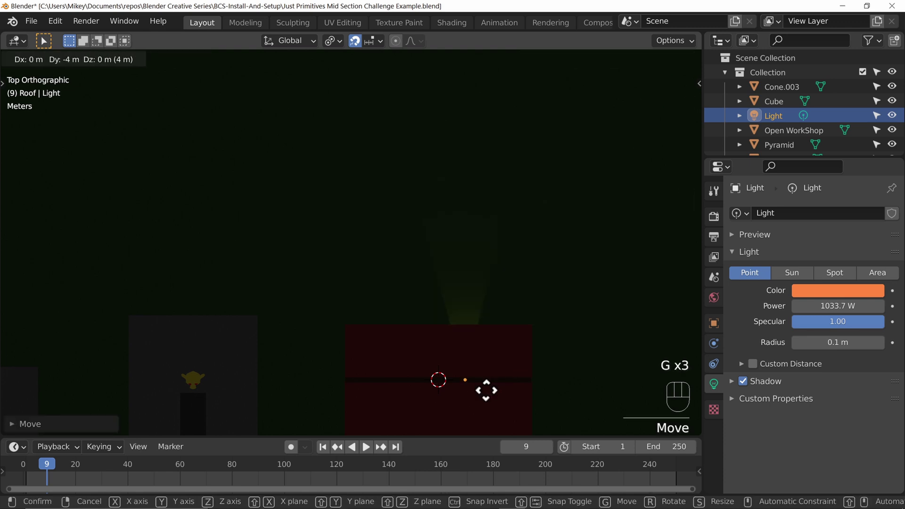
left_click(495, 415)
Step: Examine from several angles how the point light illuminates the workshop interior and the ground in front of it
middle_click_drag(493, 412, 552, 366)
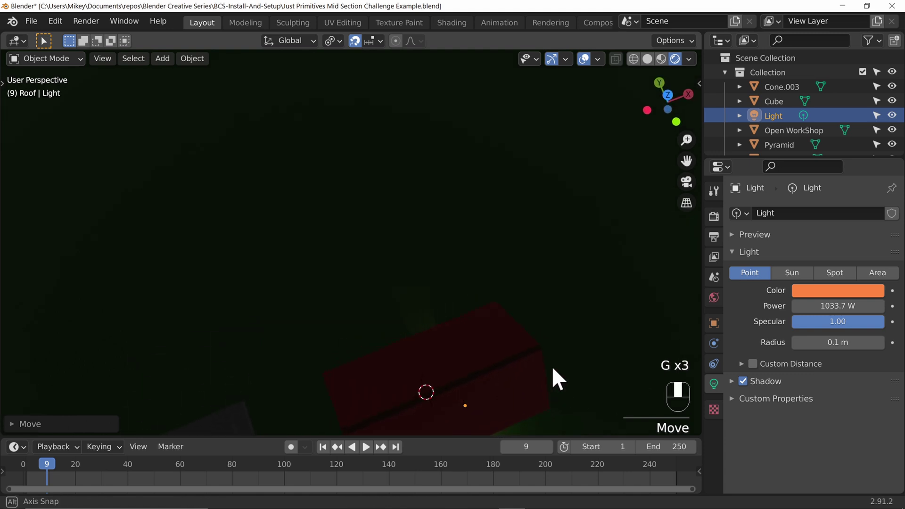
middle_click_drag(447, 362, 390, 283)
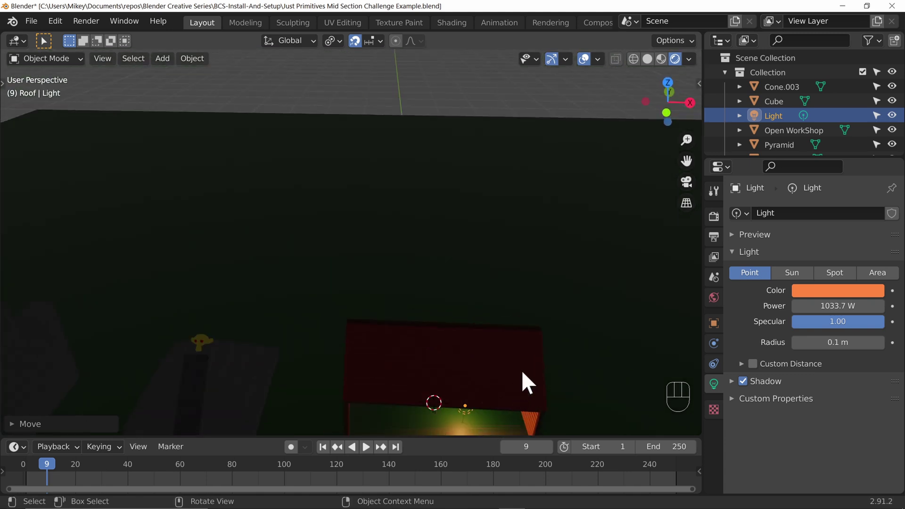
middle_click_drag(580, 360, 609, 208, "shift")
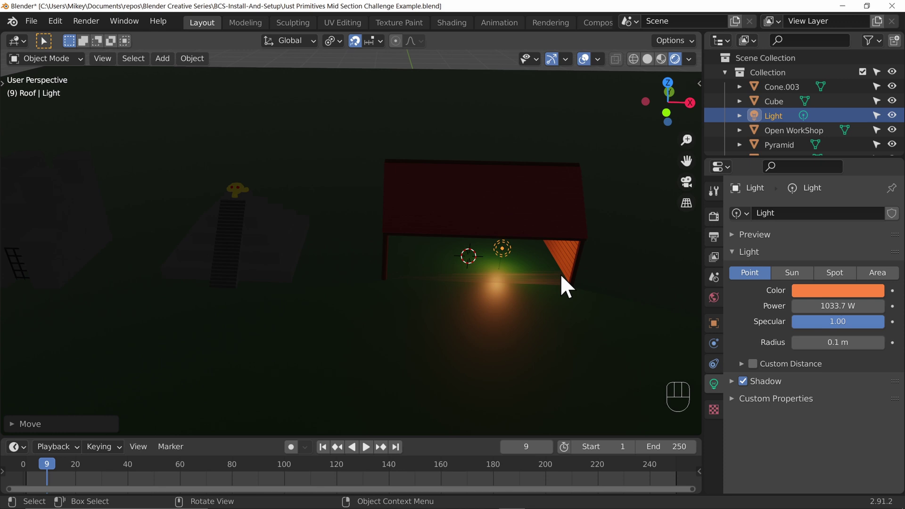
middle_click_drag(562, 276, 428, 253)
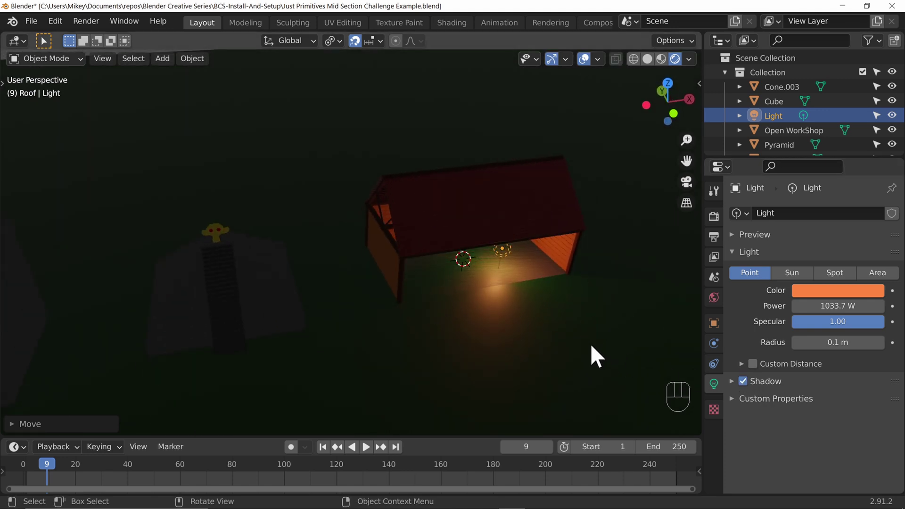
middle_click_drag(590, 343, 543, 345)
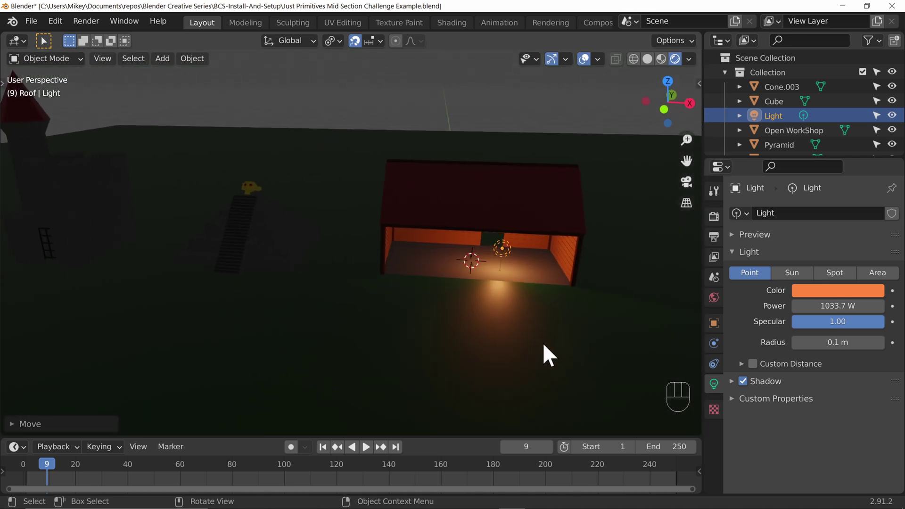
scroll(486, 317, "up", 4)
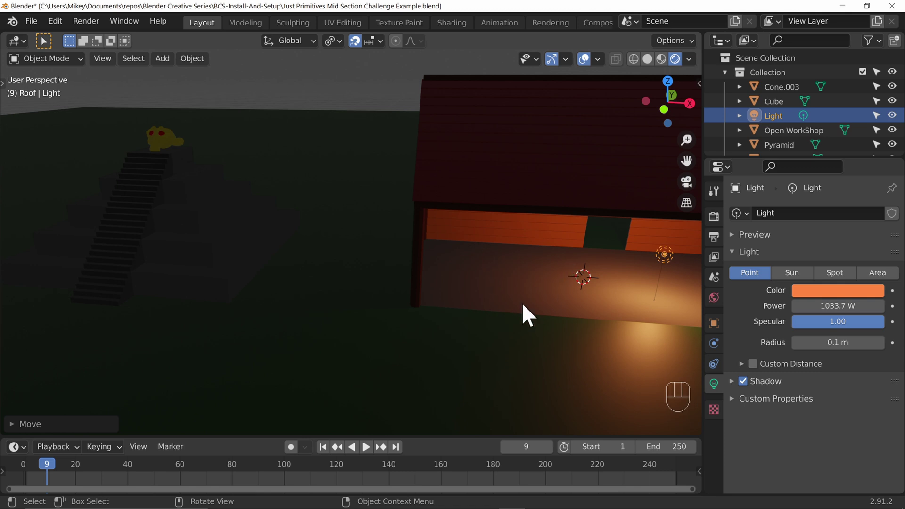
middle_click_drag(547, 321, 627, 356)
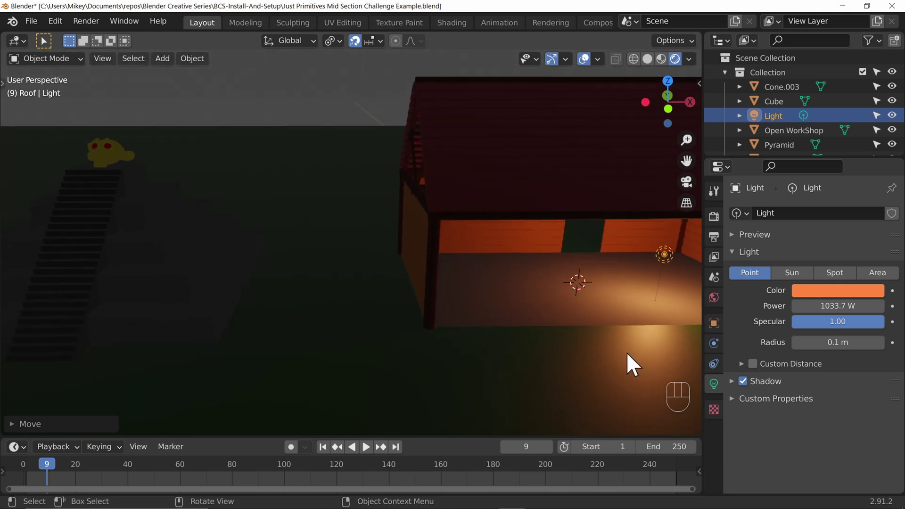
Step: Select the ground plane and set its Z location to -0.1 m
left_click(453, 363)
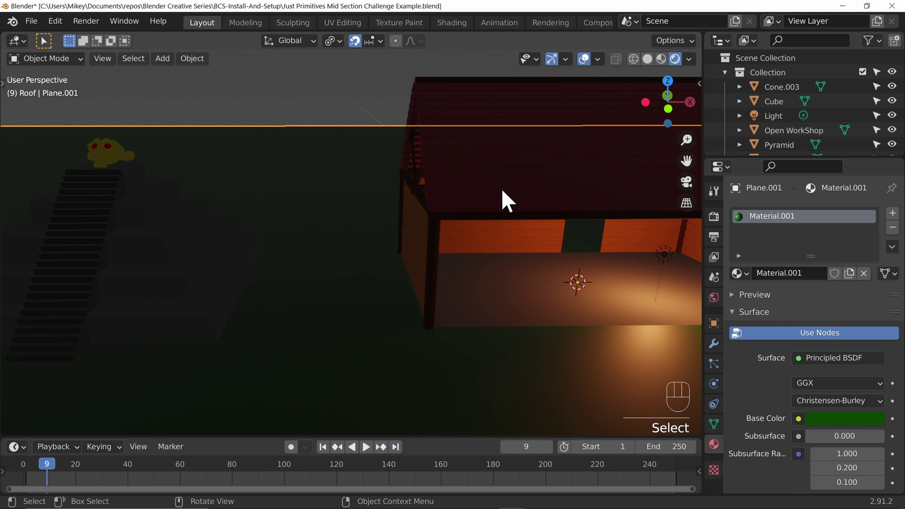
left_click(699, 84)
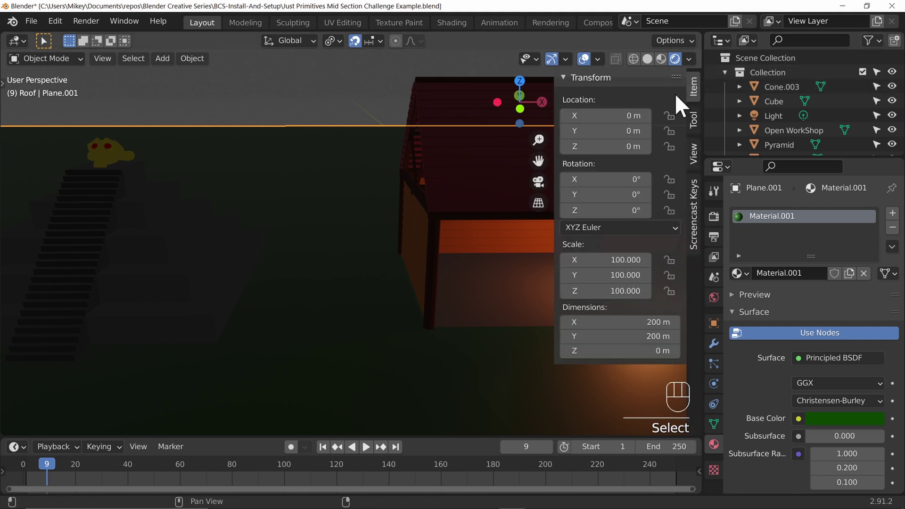
left_click(613, 147)
type("-0.1")
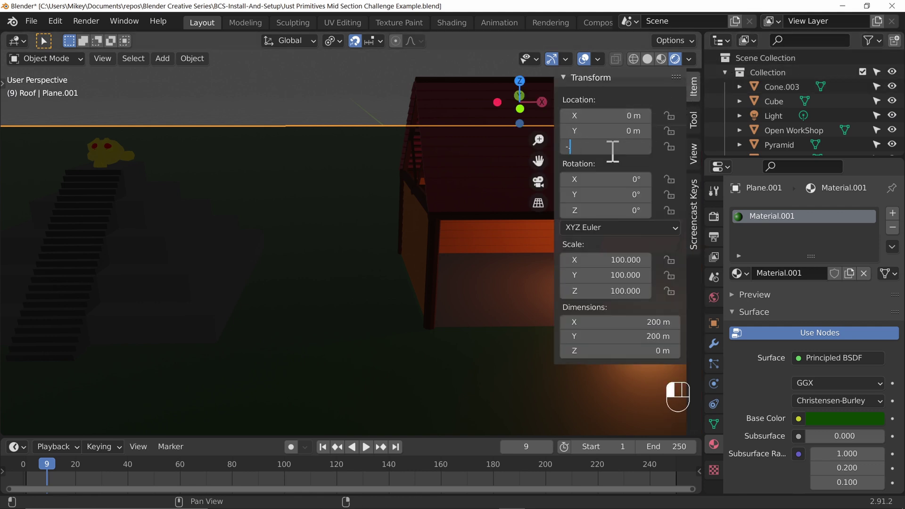
key("Return")
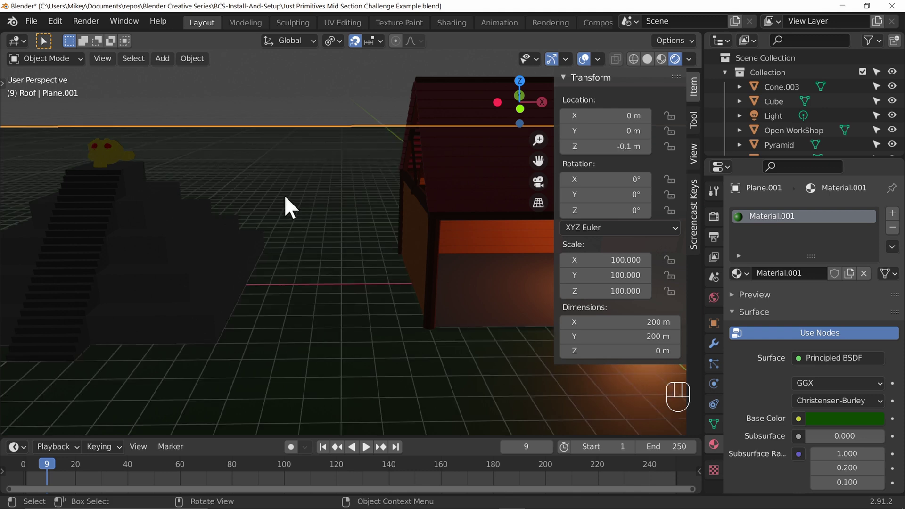
Step: Examine the castle, pyramid and workshop from several angles and distances to see how far the point light's glow reaches
middle_click_drag(285, 200, 324, 330)
middle_click_drag(249, 284, 457, 293)
middle_click_drag(483, 320, 361, 226)
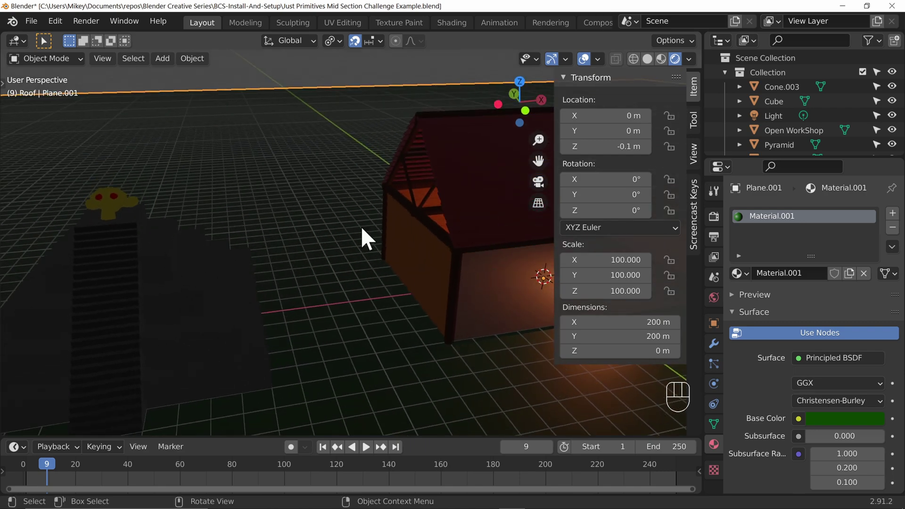
left_click(289, 70)
scroll(388, 365, "down", 5)
middle_click_drag(505, 333, 441, 331)
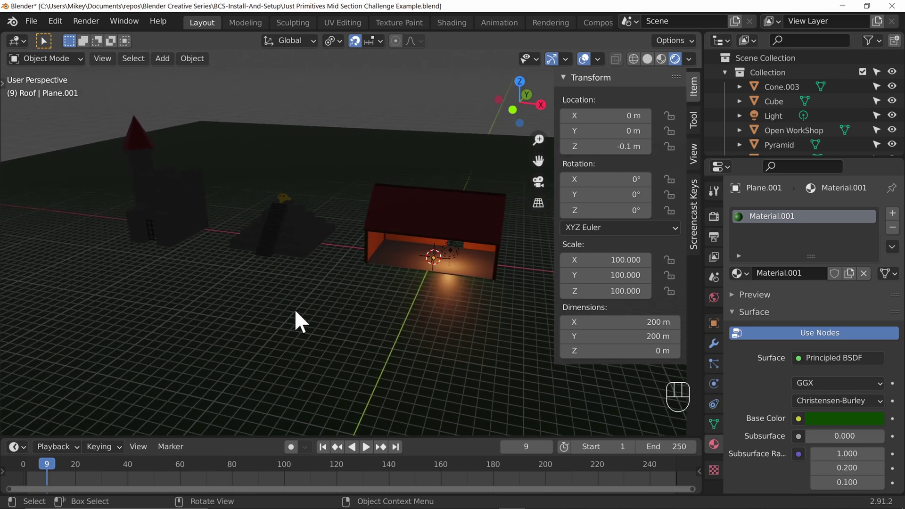
middle_click_drag(491, 302, 449, 313)
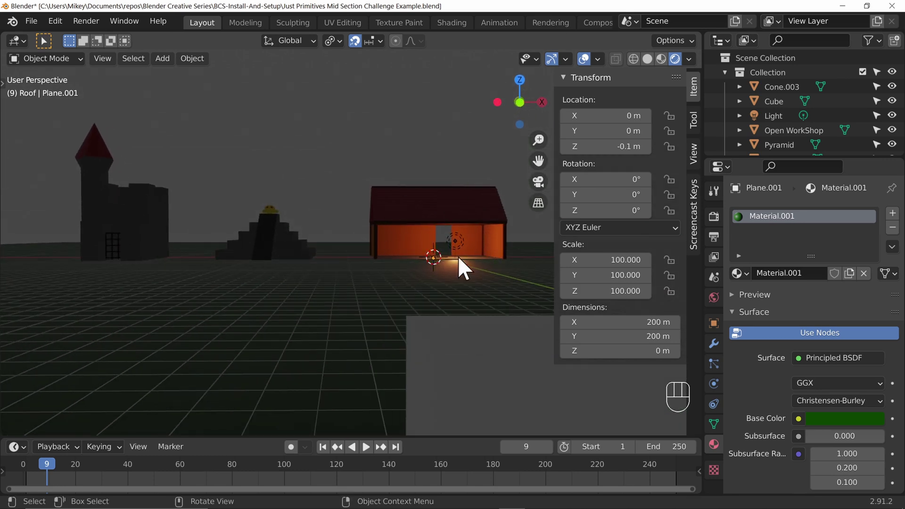
middle_click_drag(459, 259, 471, 238)
mouse_move(449, 194)
middle_mouse_down()
mouse_move(475, 257)
mouse_move(445, 196)
middle_mouse_up()
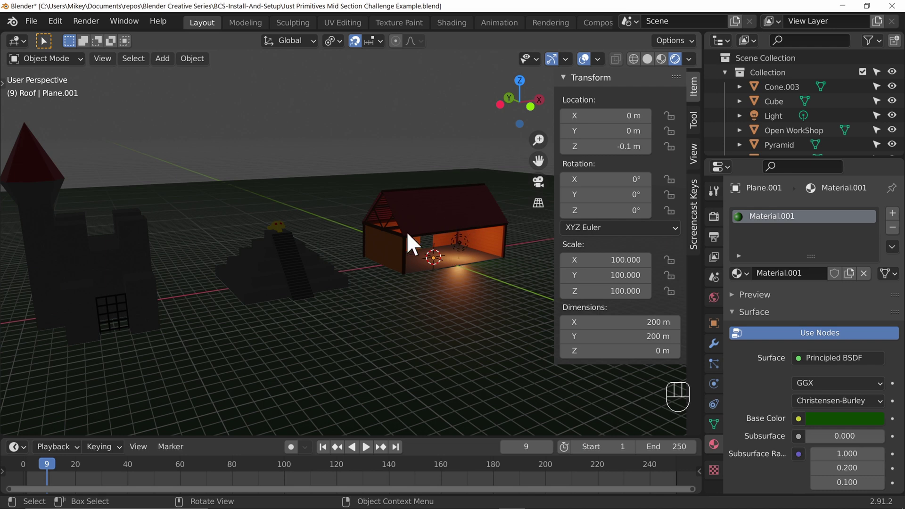
scroll(222, 273, "up", 4)
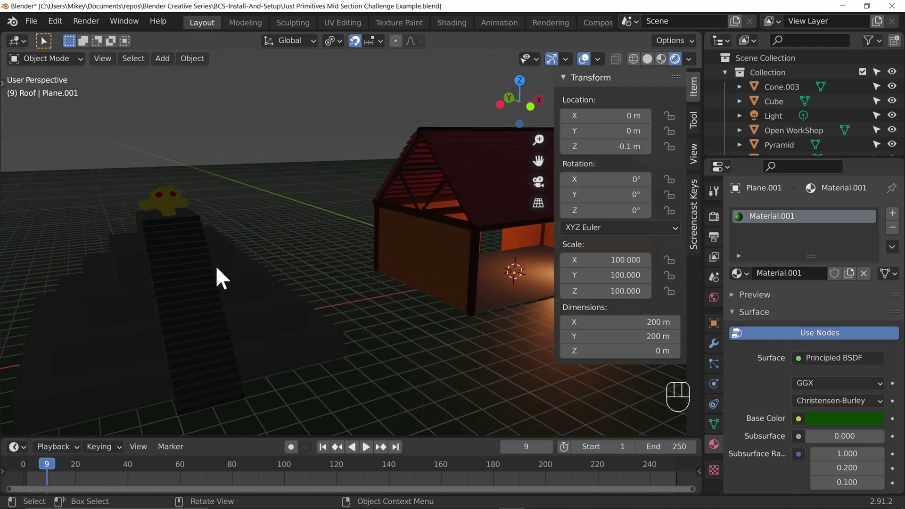
middle_click_drag(216, 265, 347, 251, "shift")
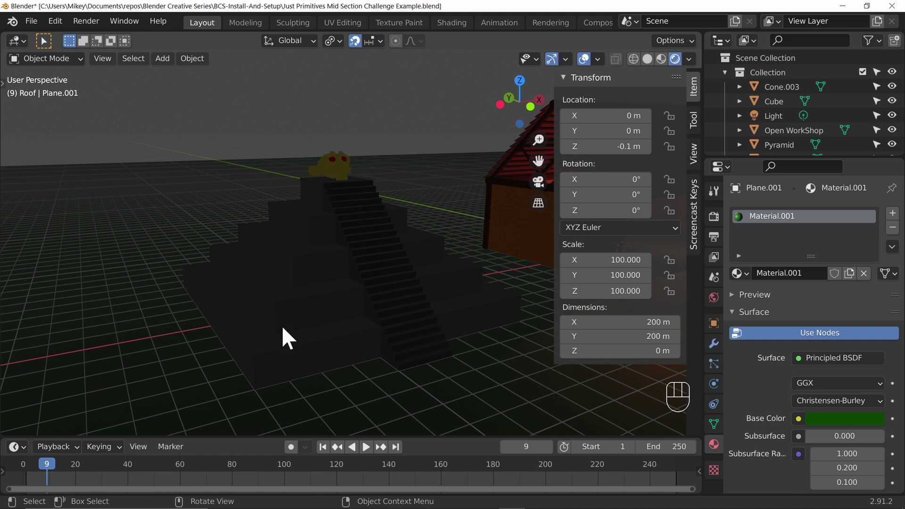
scroll(443, 272, "down", 5)
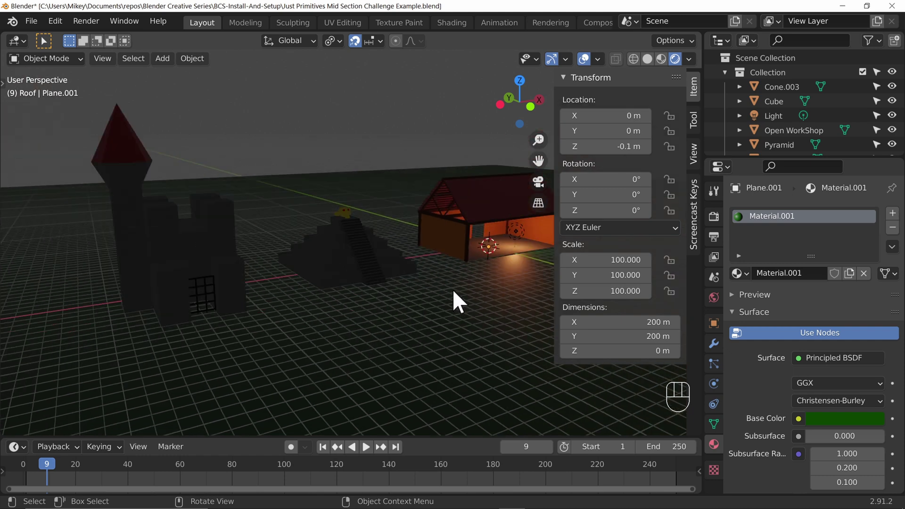
middle_click_drag(168, 268, 200, 276)
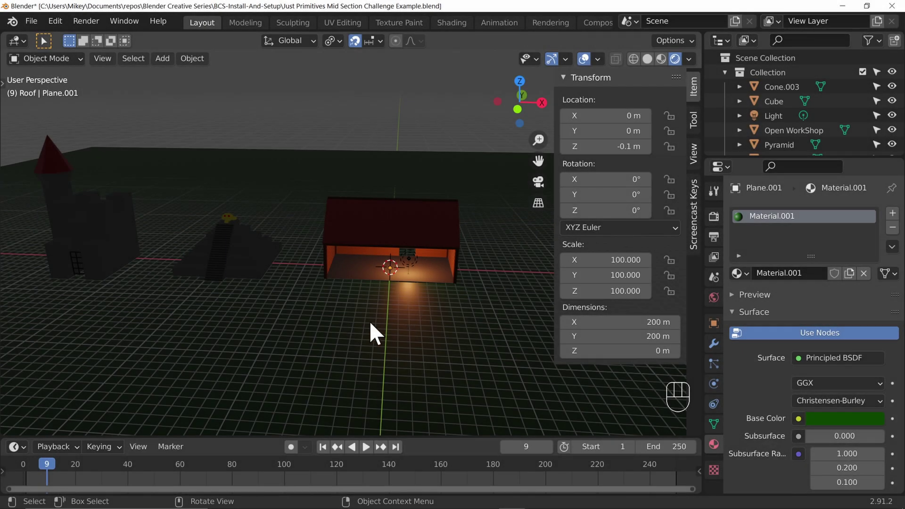
Step: Select the workshop's point light and move it in the top view to X 4.0762 m, Y 0.005454 m
left_click(408, 260)
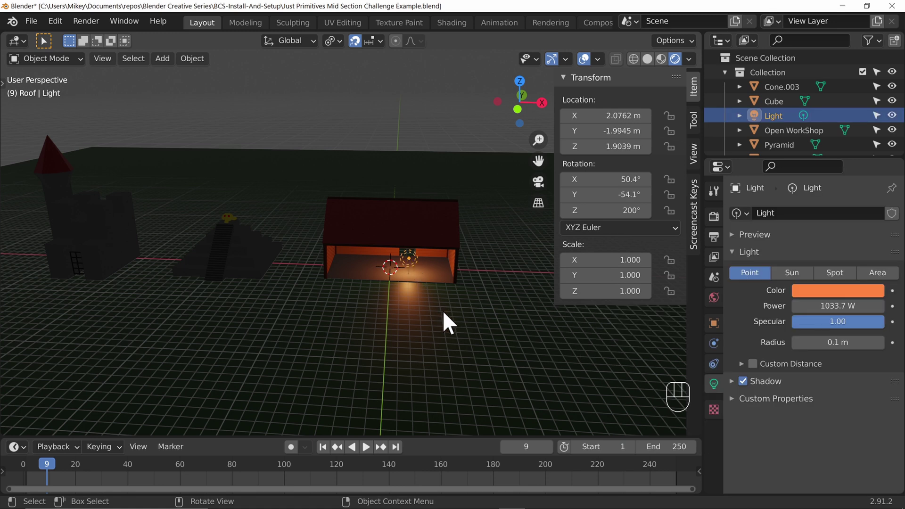
scroll(427, 322, "up", 2)
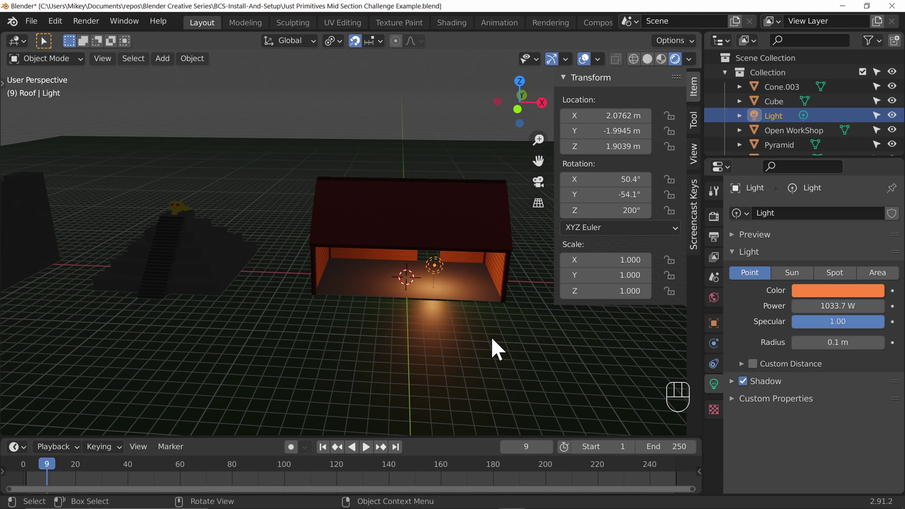
key("KP_7")
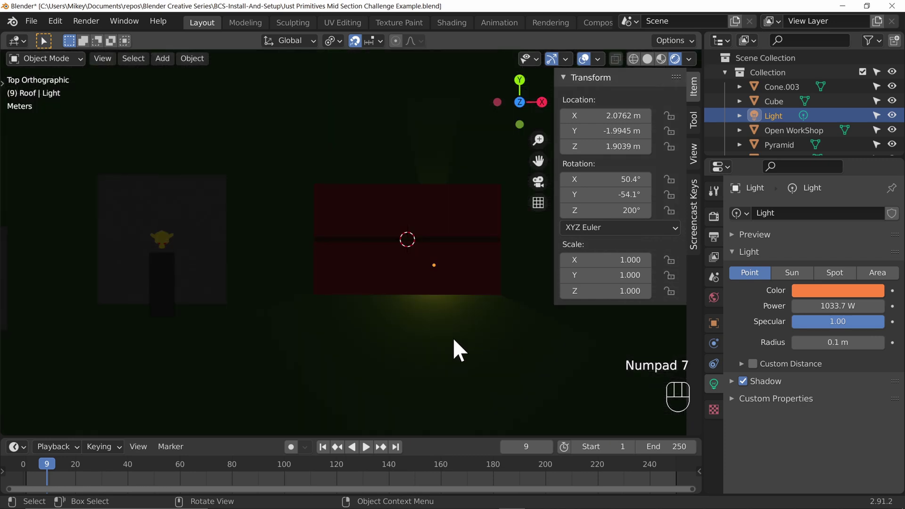
key("g")
left_click(438, 309)
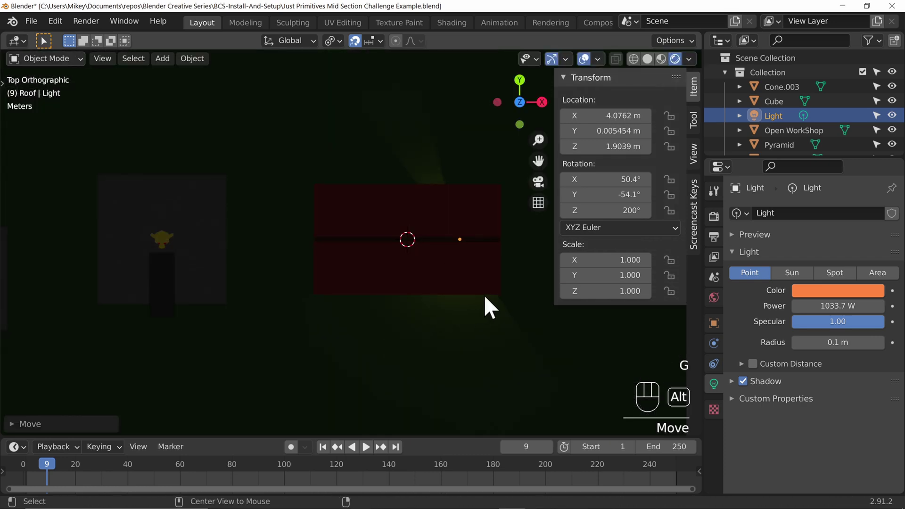
Step: Create two linked duplicates of the point light in a row along the workshop's length, the second one at X -4.9238 m
key("alt+d")
left_click(429, 302)
key("alt+d")
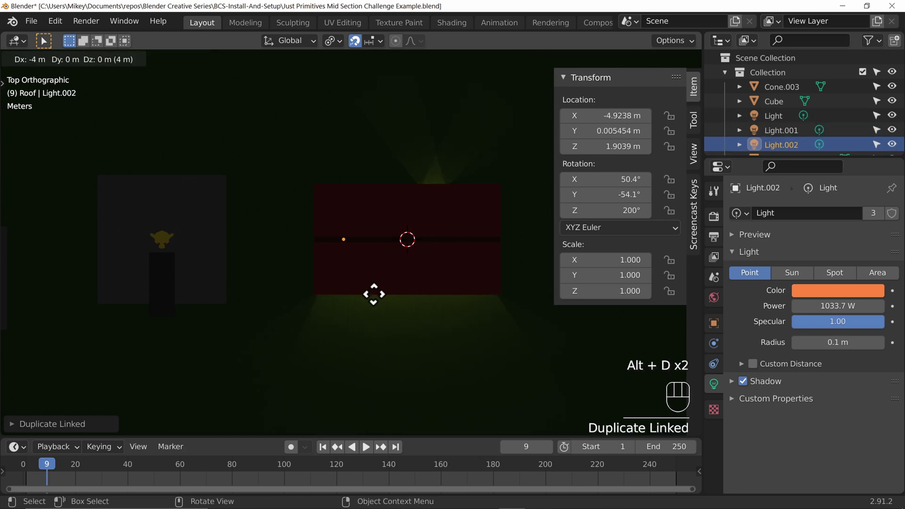
left_click(375, 293)
Step: Select all three workshop point lights and raise them along the global Z axis to Z 5.9039 m
middle_click_drag(521, 349, 525, 182)
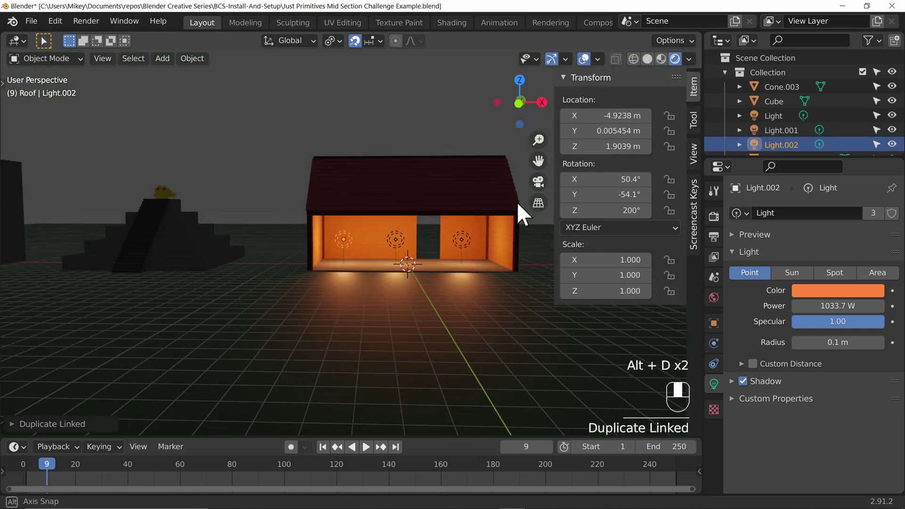
left_click(395, 238, "shift")
left_click(467, 240, "shift")
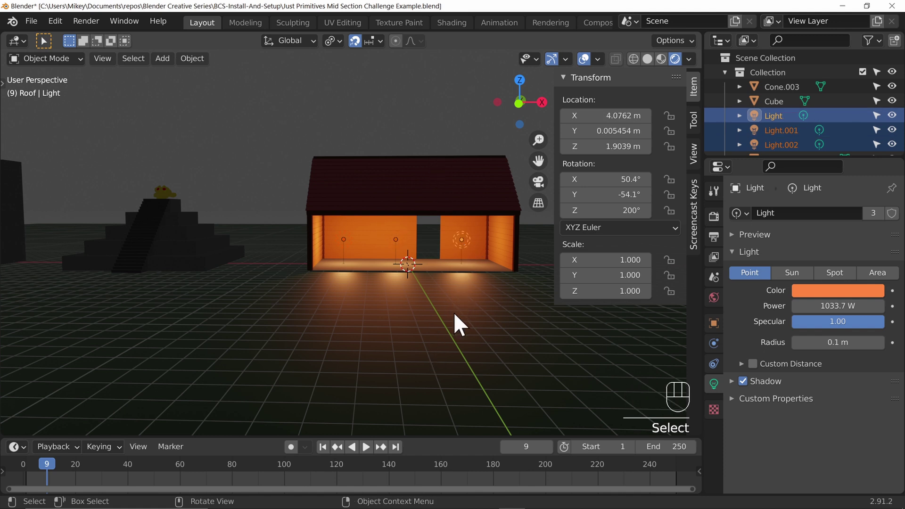
key("g")
key("z")
key("3")
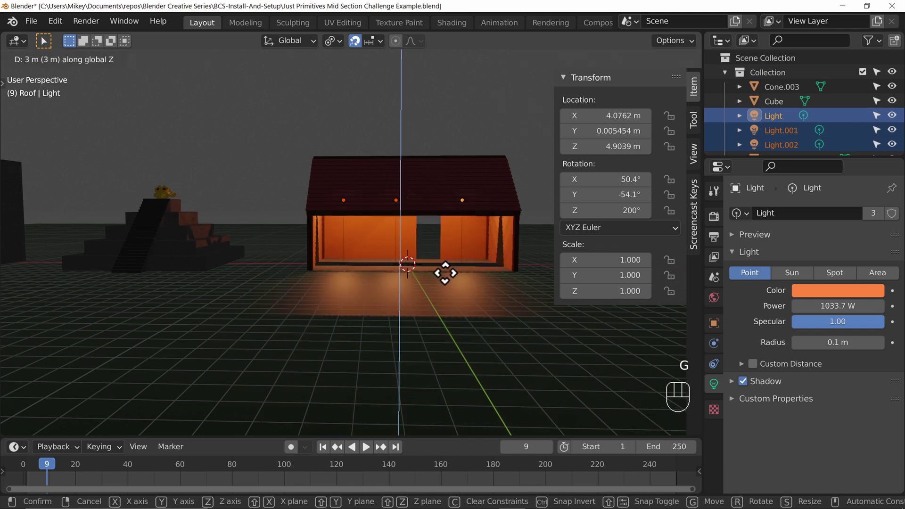
left_click(445, 273)
middle_click_drag(380, 313, 367, 192)
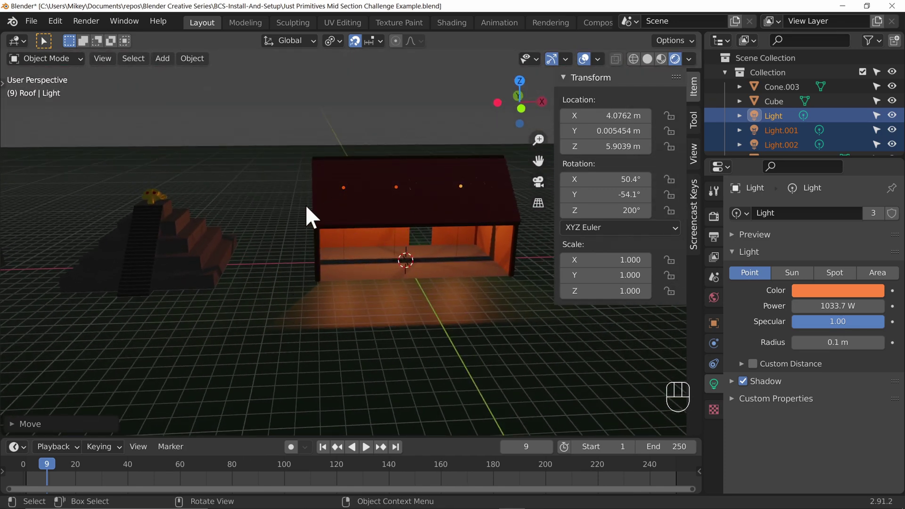
middle_click_drag(305, 198, 222, 218)
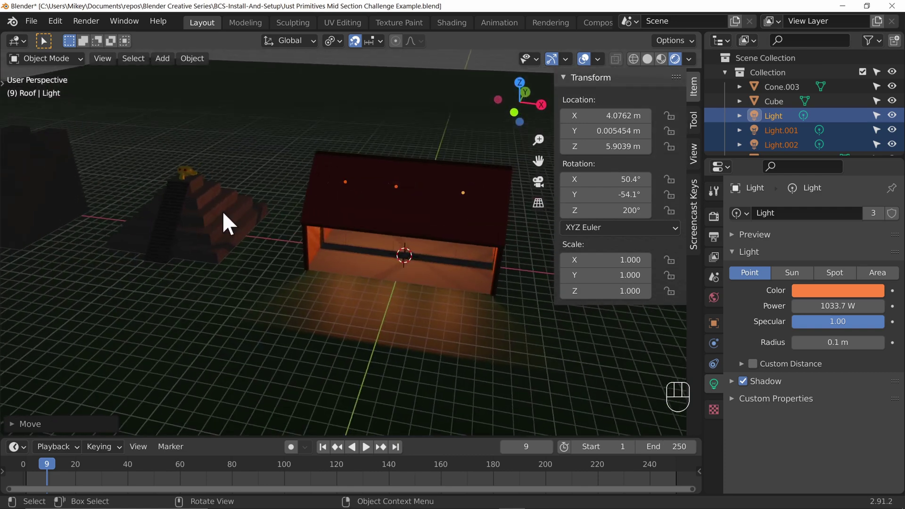
Step: Make the ground plane unselectable in its object visibility settings
left_click(206, 237)
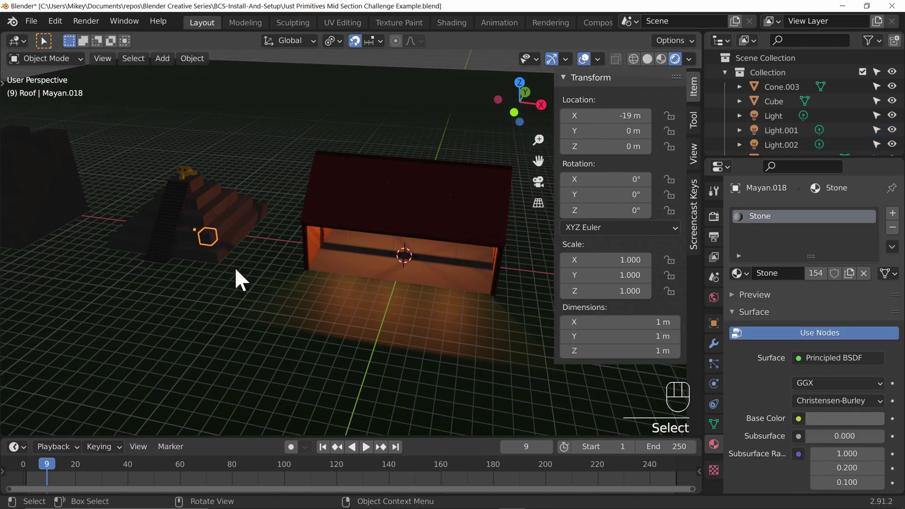
left_click(270, 311)
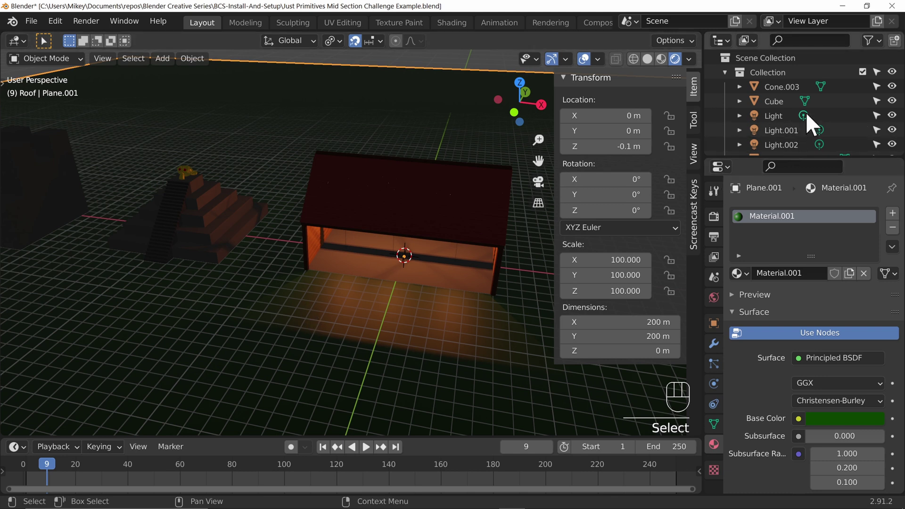
scroll(831, 103, "down", 8)
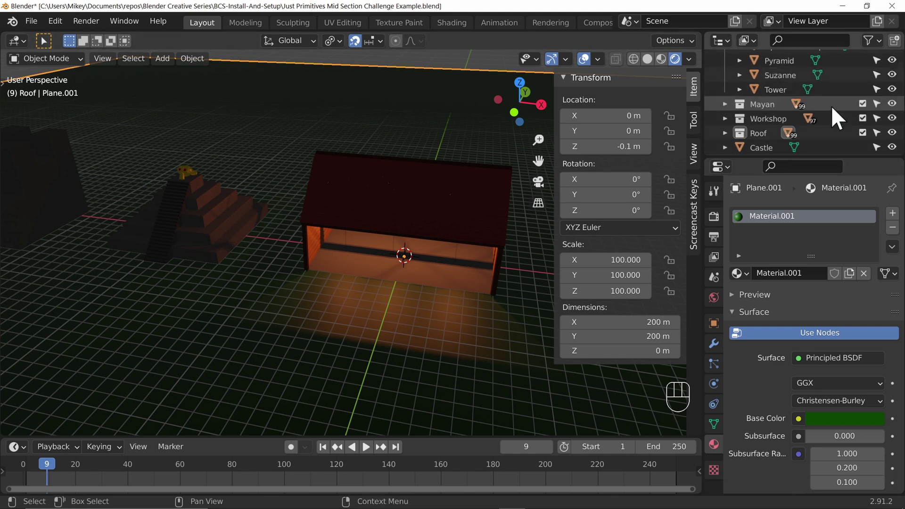
scroll(831, 106, "down", 1)
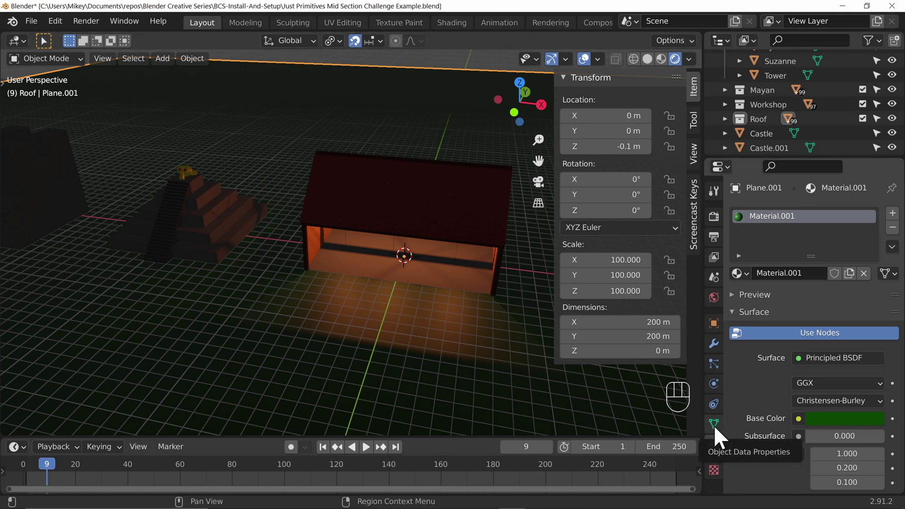
left_click(714, 323)
left_click(732, 460)
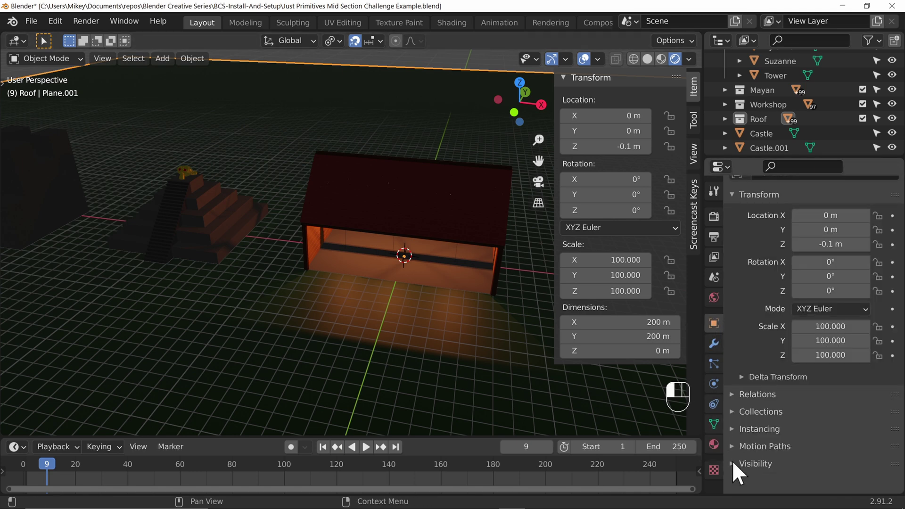
left_click(732, 461)
left_click(797, 485)
left_click(306, 248)
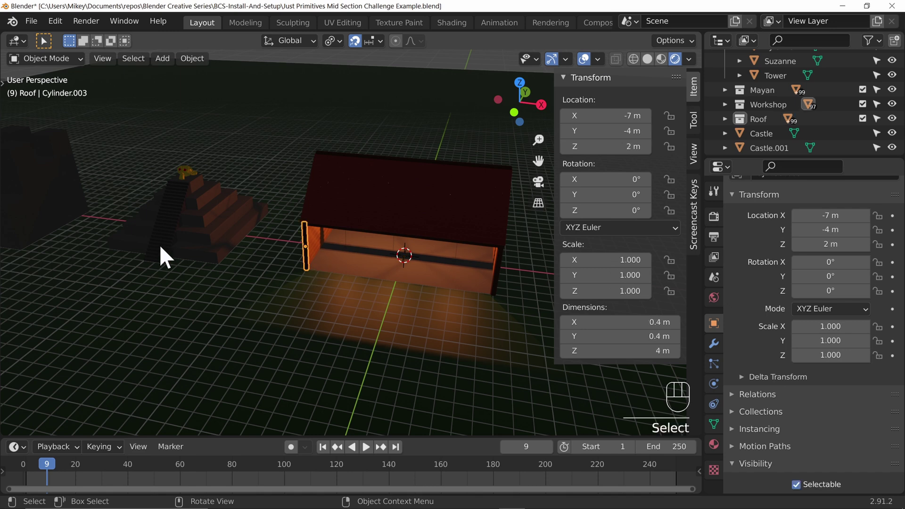
Step: Box-select the whole pyramid from above and move it 20 m in X and 50 m in Y, behind the workshop
middle_click_drag(159, 271, 273, 294)
key("KP_7")
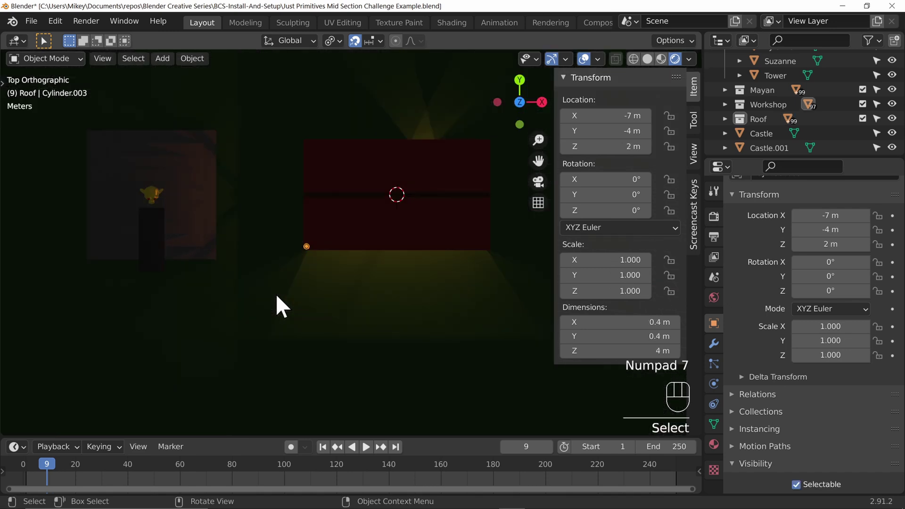
left_click_drag(65, 119, 257, 333)
scroll(268, 306, "down", 5)
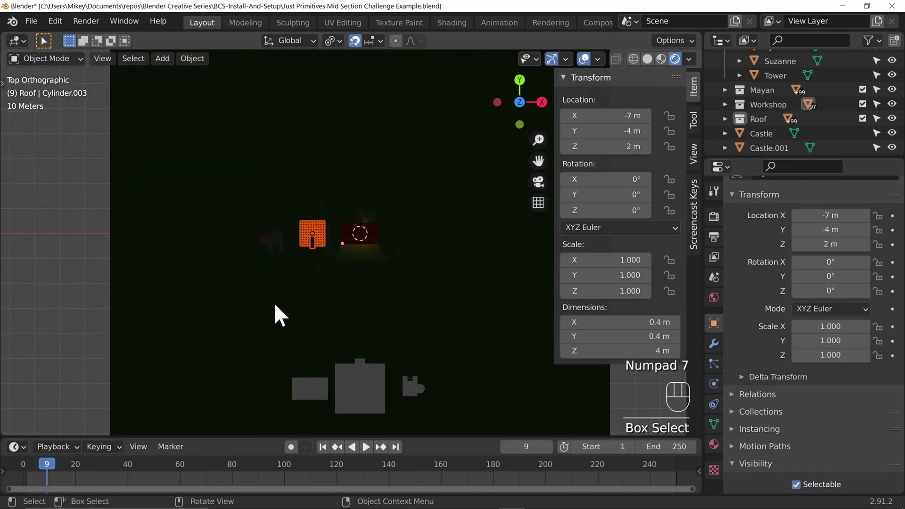
key("g")
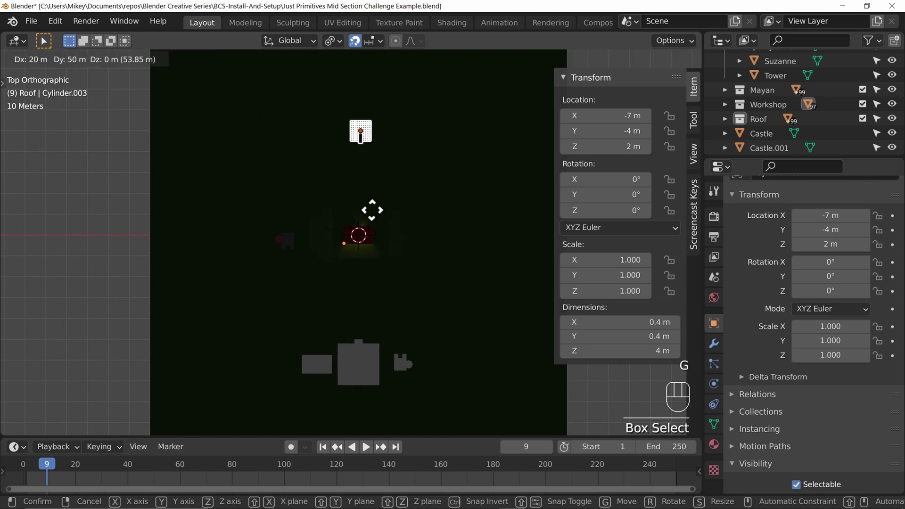
left_click(372, 210)
Step: Scale the pyramid up uniformly to nearly three times its size
middle_click_drag(444, 286, 374, 283)
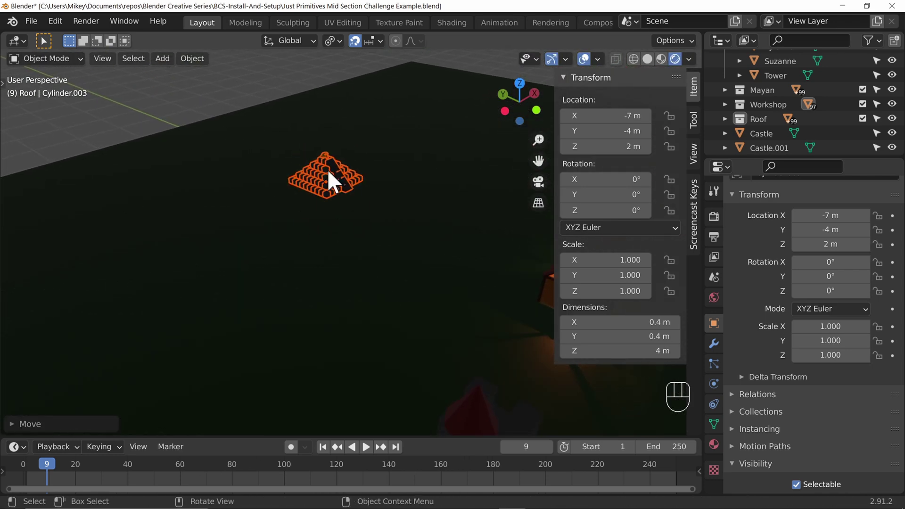
key("s")
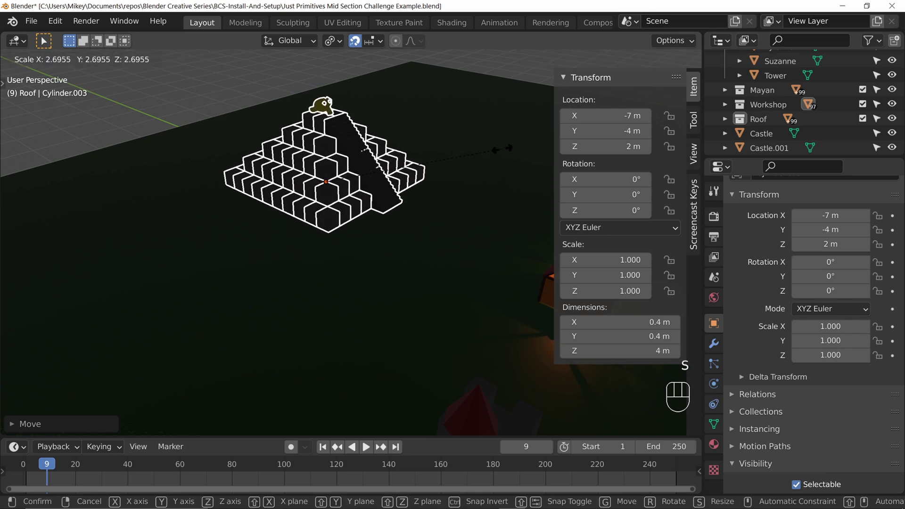
left_click(518, 143)
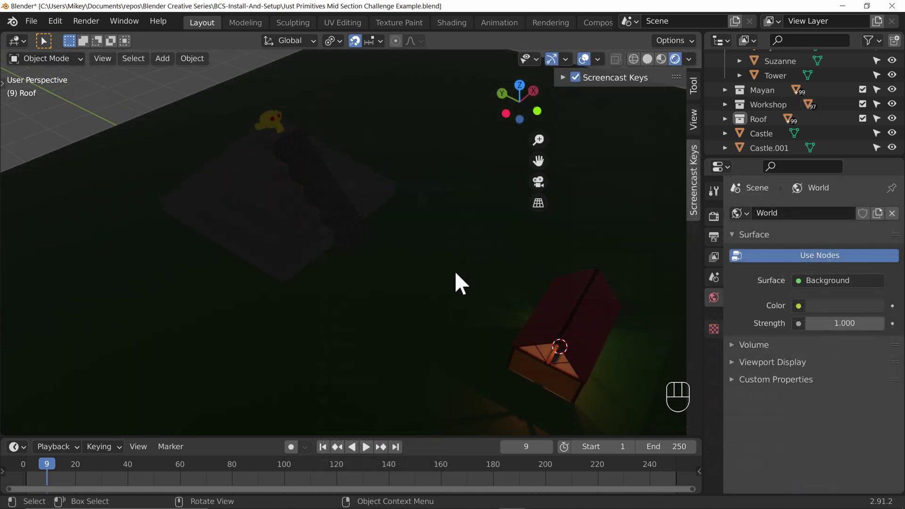
Step: Add a spot light and move it in the top view to Y 12 m, between the workshop and the pyramid
middle_click_drag(455, 270, 434, 199, "shift")
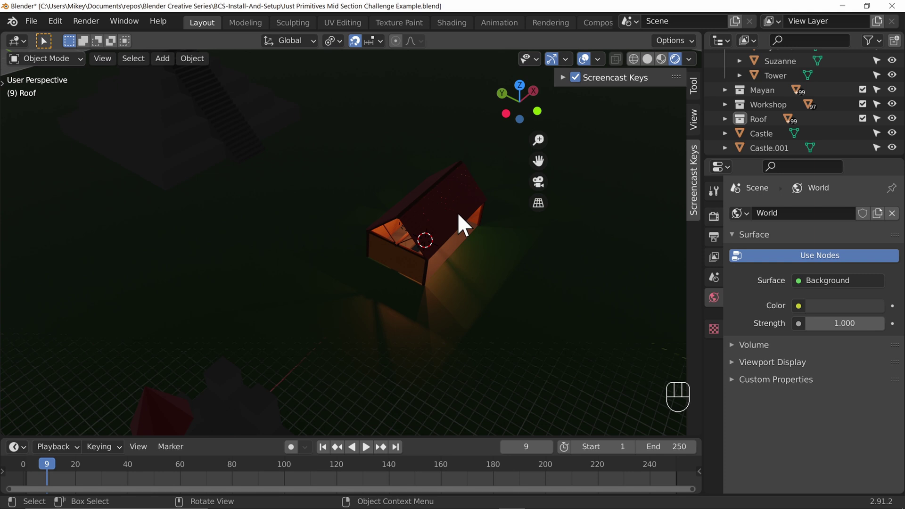
key("shift+a")
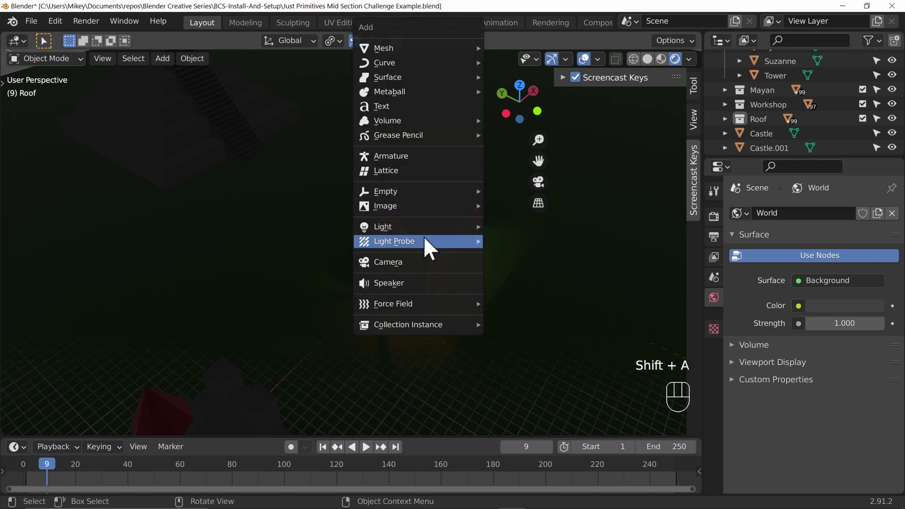
mouse_move(426, 229)
left_click(547, 256)
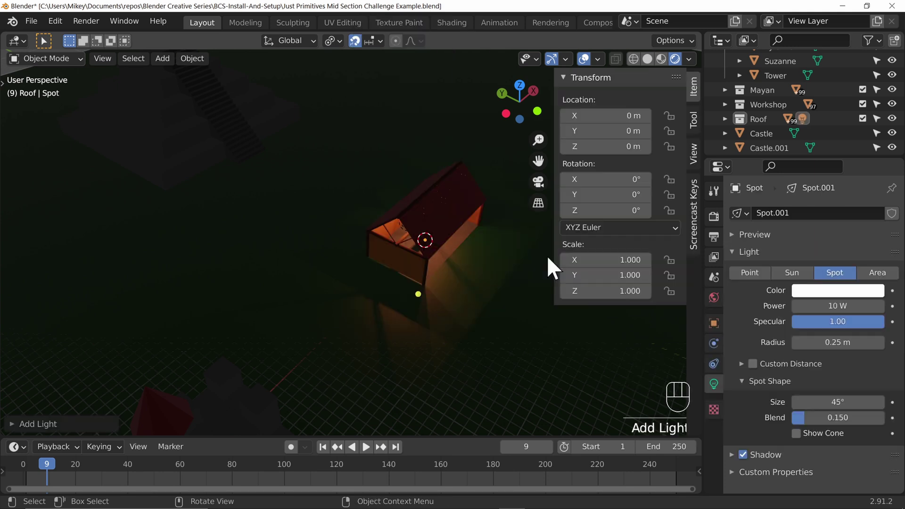
key("KP_7")
key("g")
left_click(502, 160)
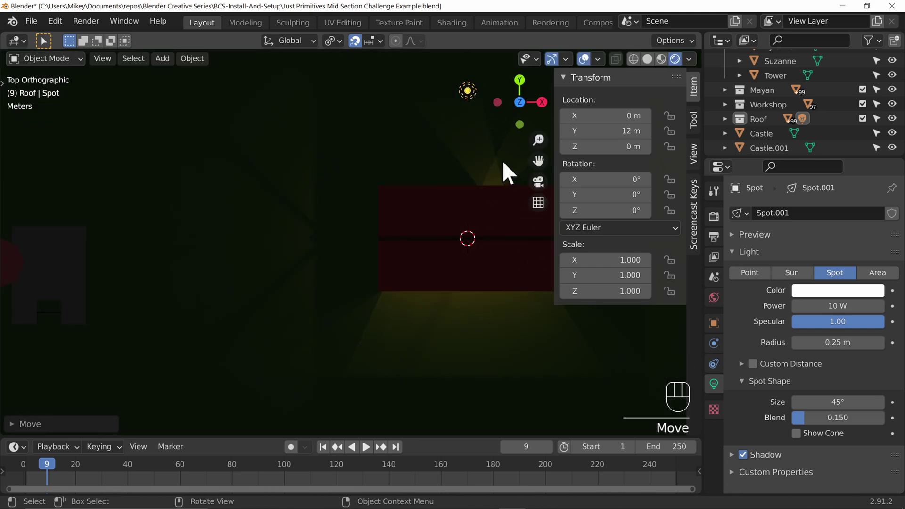
middle_click_drag(502, 160, 411, 273, "shift")
scroll(376, 363, "down", 5)
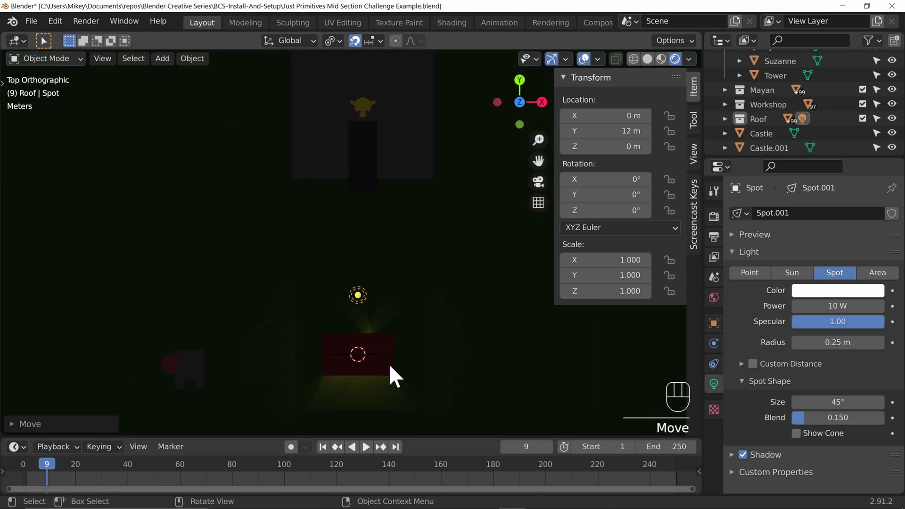
Step: Move the spot light above the pyramid to X 1 m, Y 49 m and raise it to Z 30 m
key("g")
left_click(396, 178)
key("KP_3")
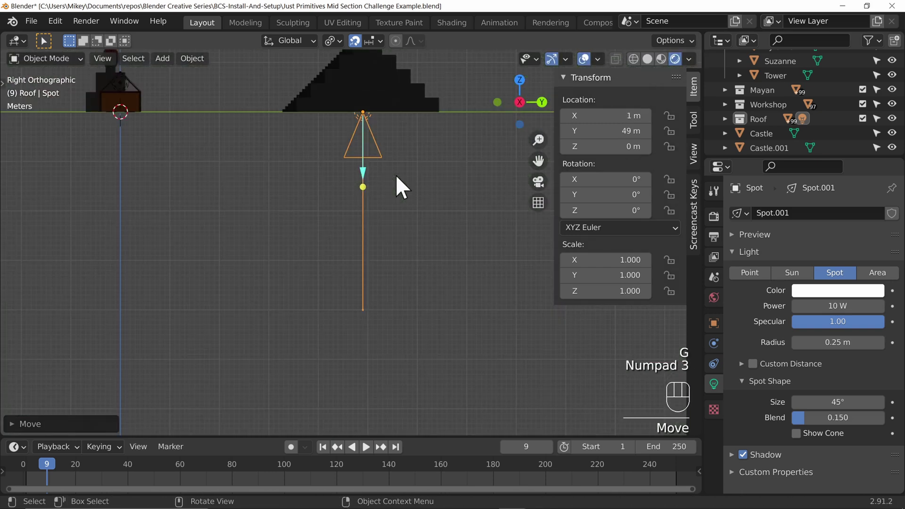
scroll(438, 171, "down", 3)
middle_click_drag(438, 170, 424, 267, "shift")
key("g")
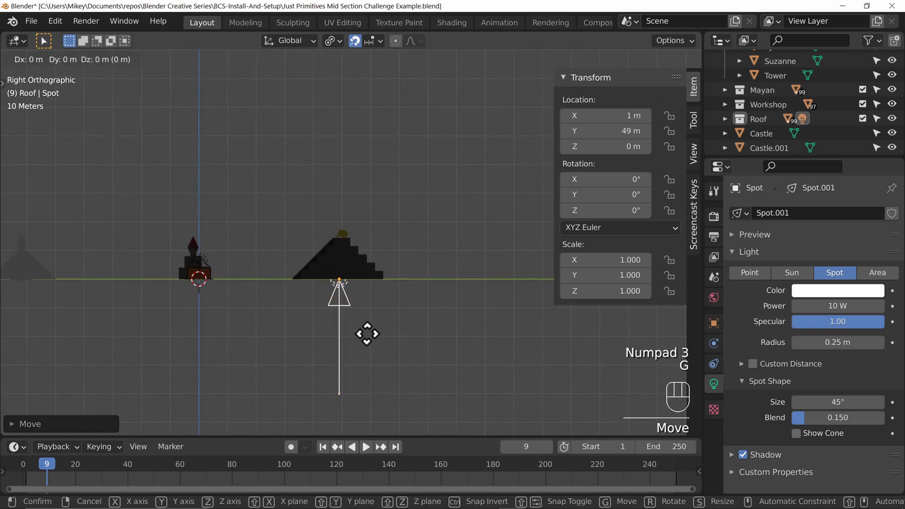
left_click(370, 265)
scroll(389, 237, "up", 4)
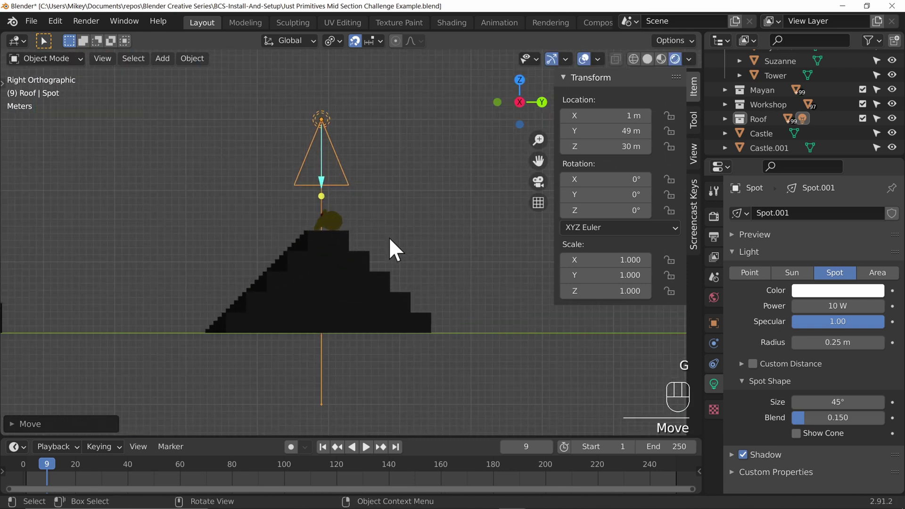
Step: Increase the spot light's power to 1110 W
middle_click_drag(389, 237, 355, 203)
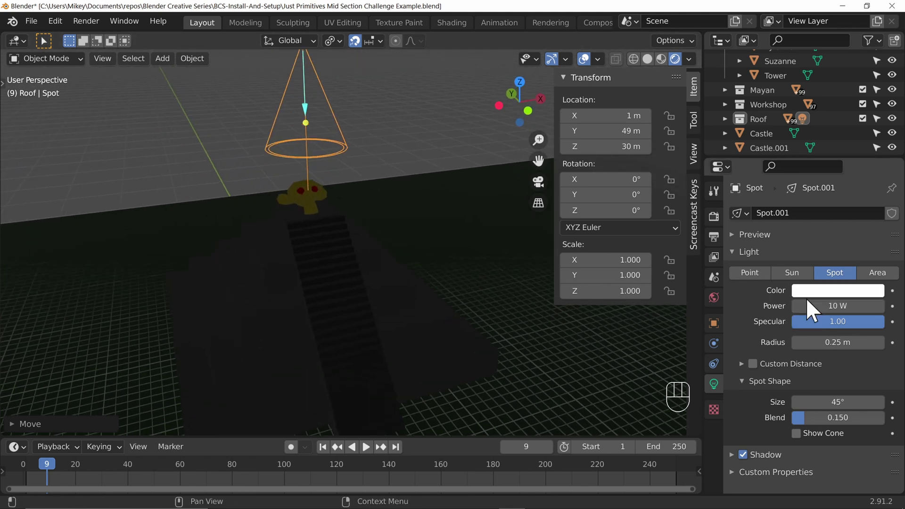
left_click_drag(807, 302, 903, 302)
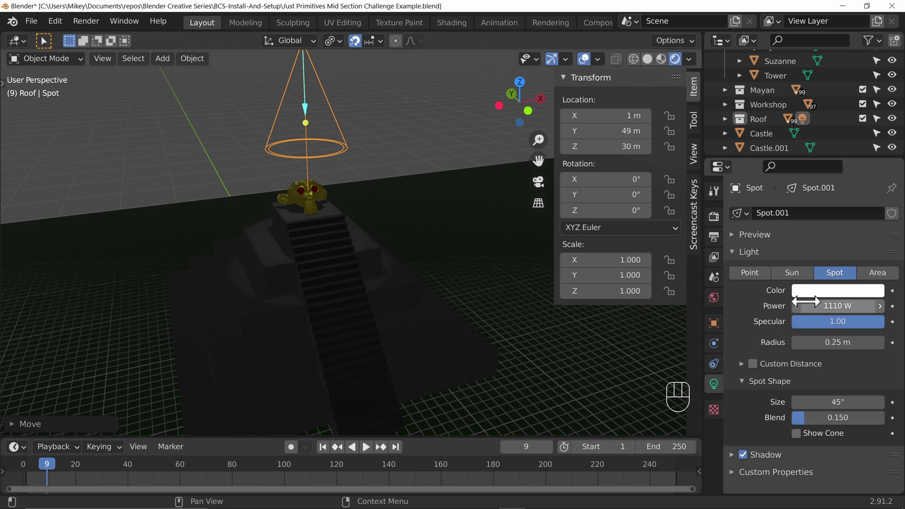
left_click(328, 240)
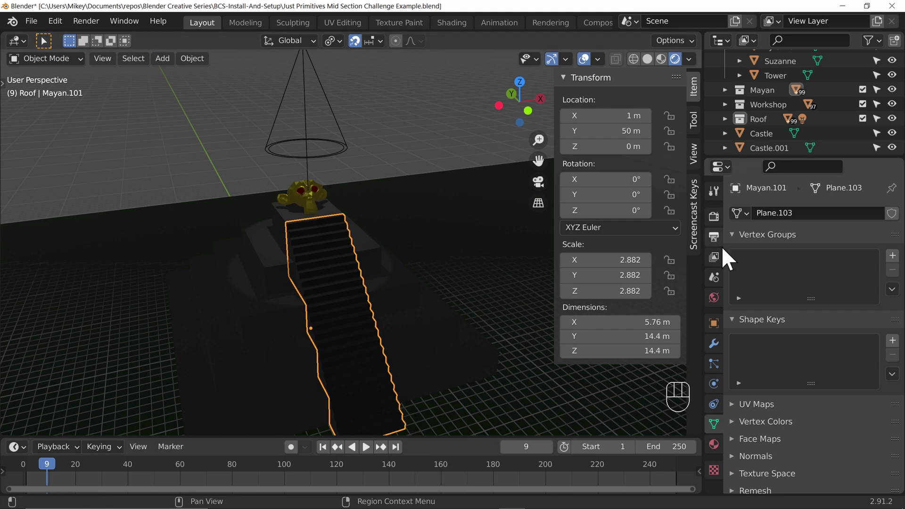
Step: Make a linked duplicate of the spot light at X 8 m and move the original to X -6 m
left_click(311, 73)
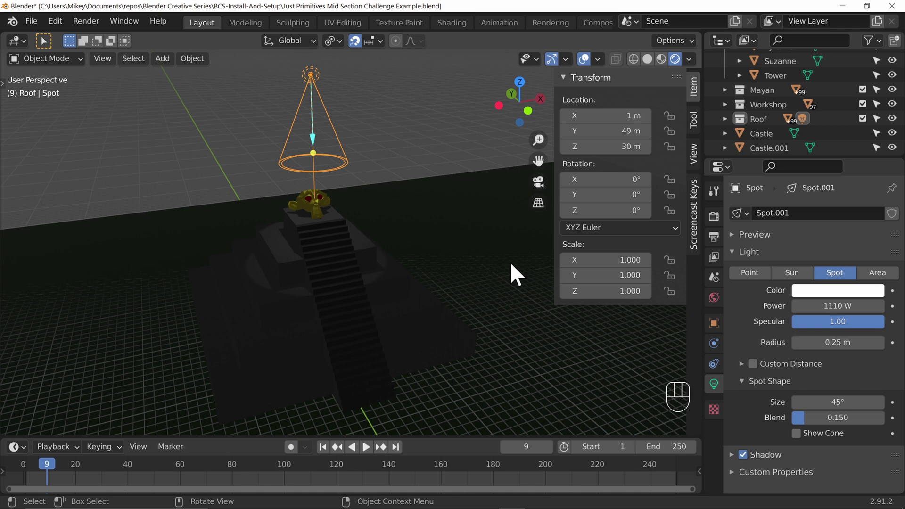
key("KP_7")
middle_click_drag(512, 265, 405, 220, "shift")
scroll(407, 271, "up", 2)
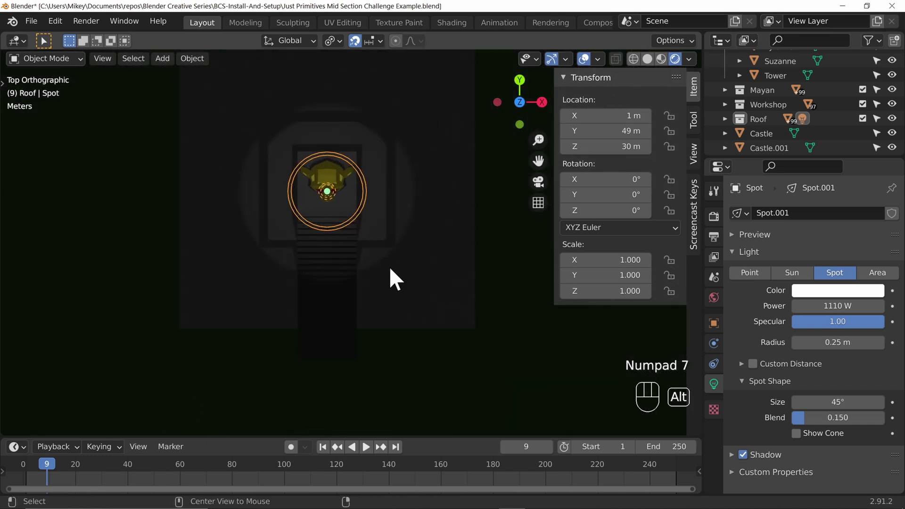
key("alt+d")
left_click(453, 262)
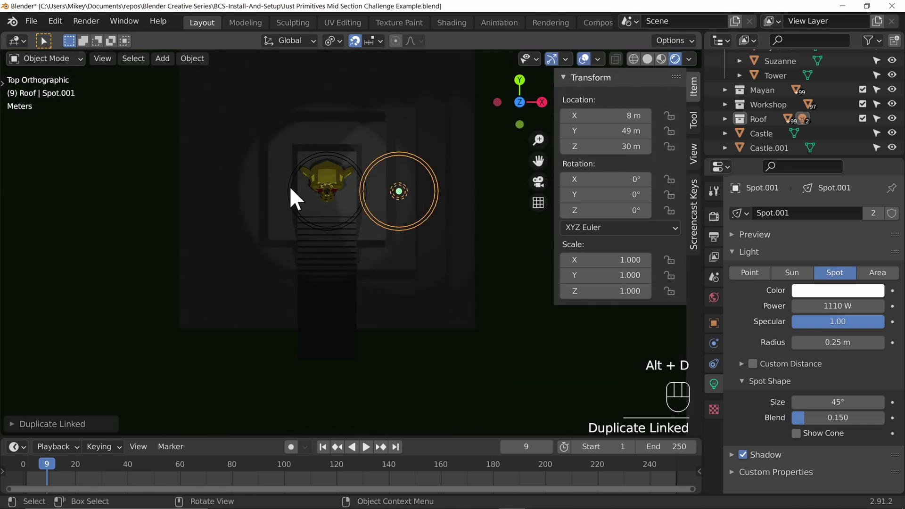
left_click(327, 188)
key("g")
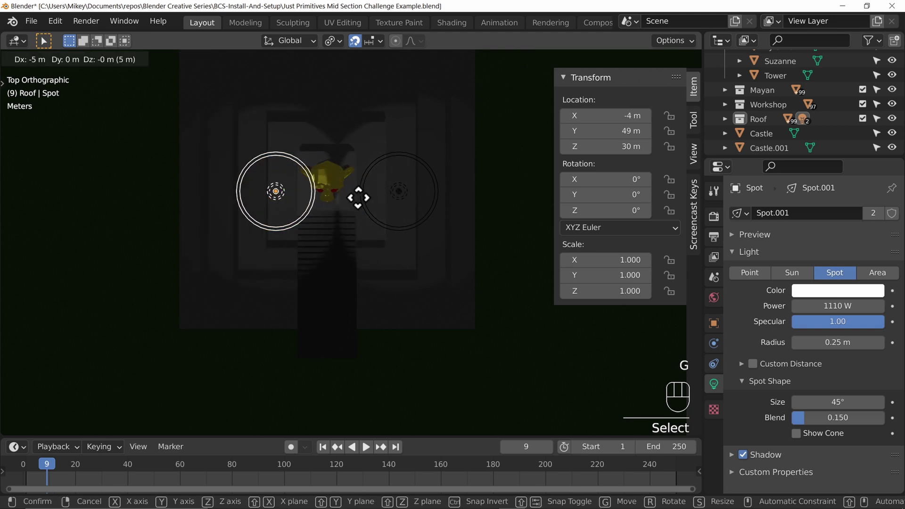
left_click(340, 196)
Step: Trackball-rotate the spot light at X -6 m to about 7.85°, -23°, -9.89°, aiming it at the golden monkey head
middle_click_drag(343, 237, 330, 290)
key("r")
key("r")
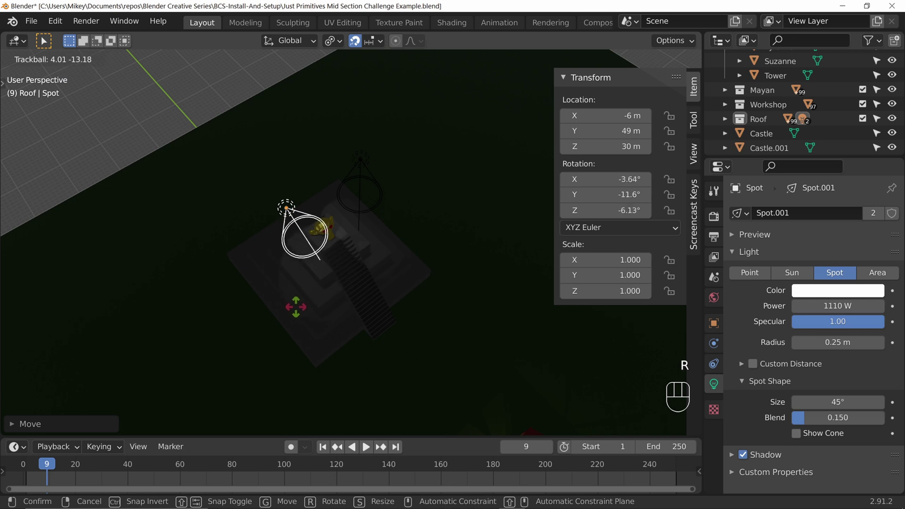
left_click(295, 318)
Step: Trackball-rotate the spot light at X 8 m to about 10.5°, 23.5°, 15.6°, aiming it at the monkey head, and check the front and side views
left_click(375, 187)
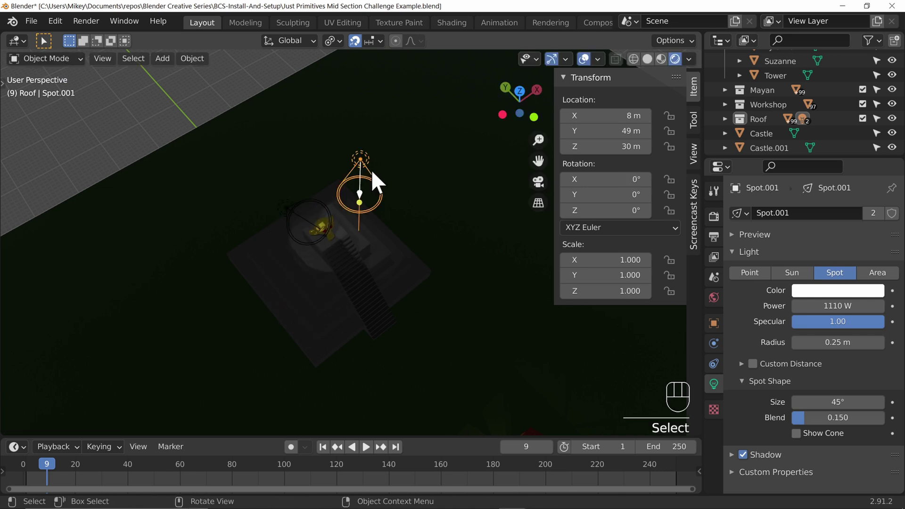
key("r")
key("r")
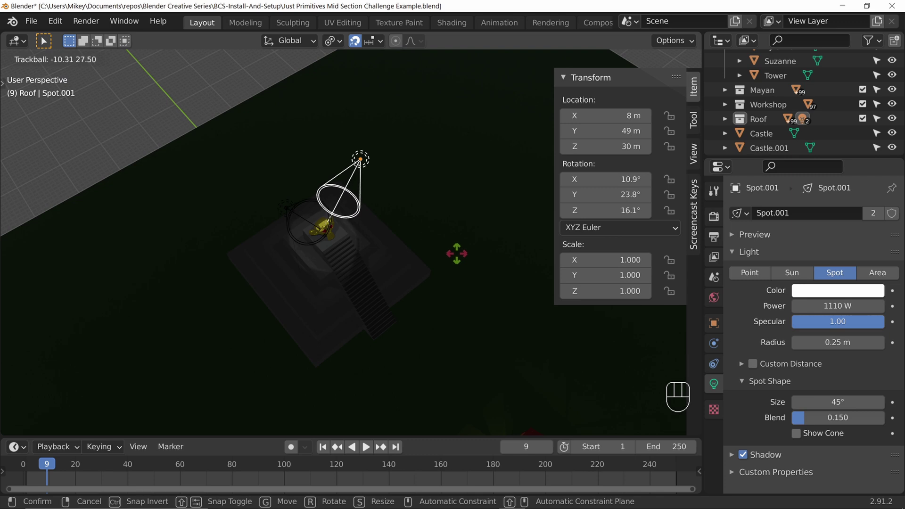
left_click(457, 255)
key("KP_3")
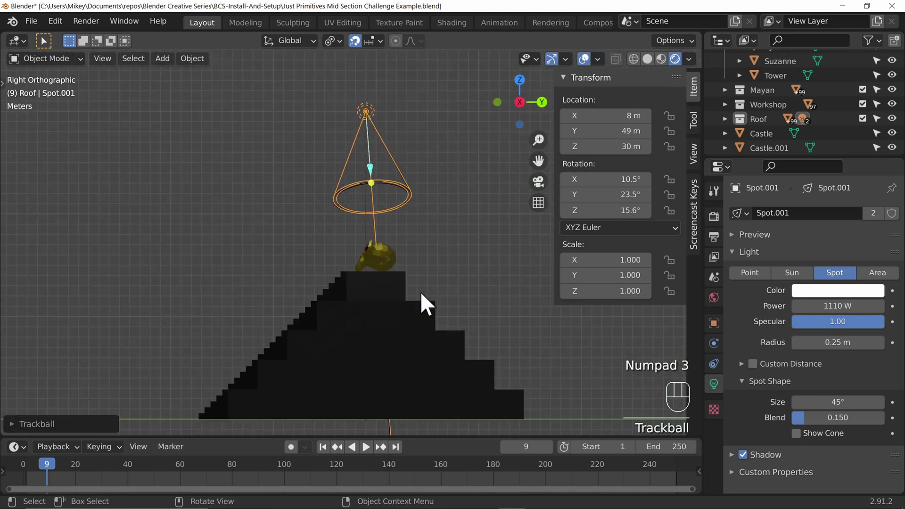
key("KP_1")
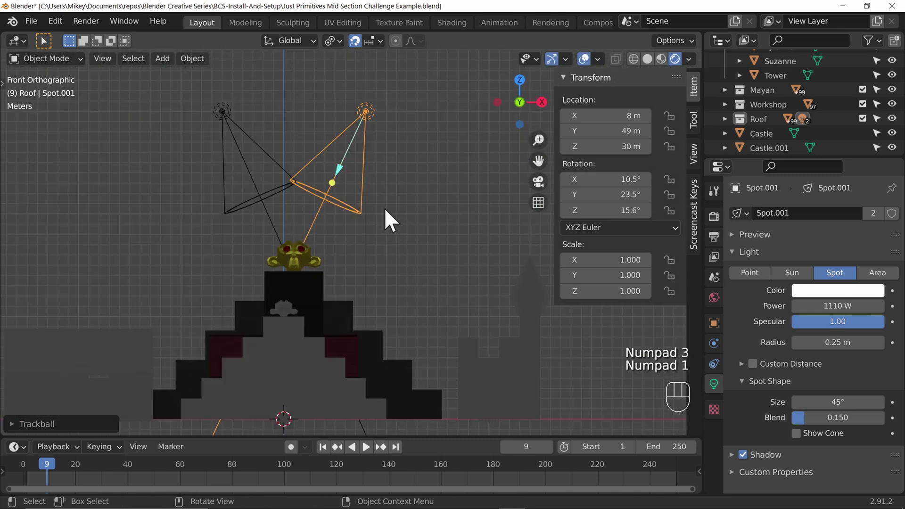
Step: Set the radius of the linked spot lights to 10 m
middle_click_drag(383, 208, 443, 276)
scroll(417, 318, "up", 6)
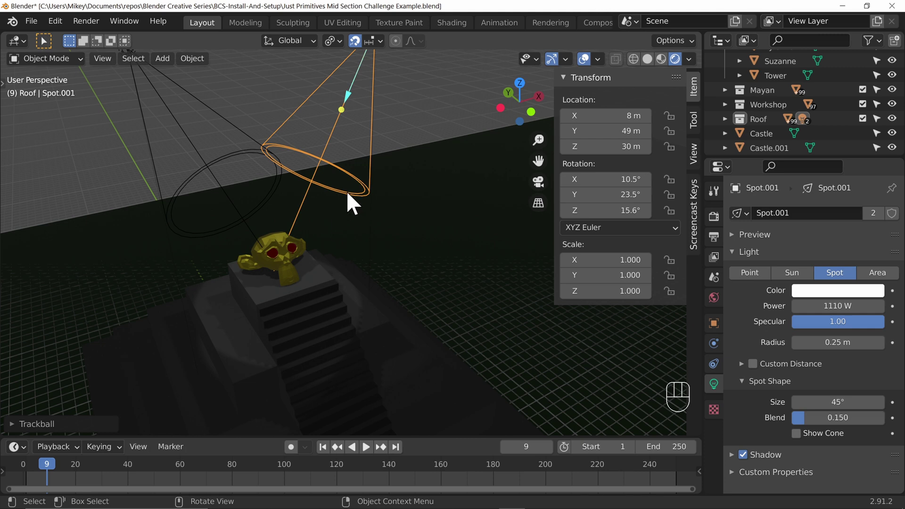
scroll(353, 196, "down", 3)
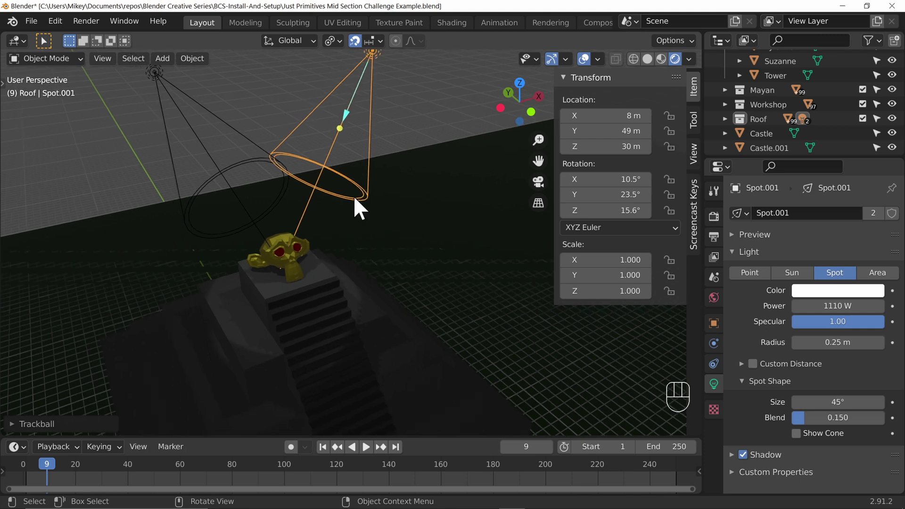
left_click(834, 343)
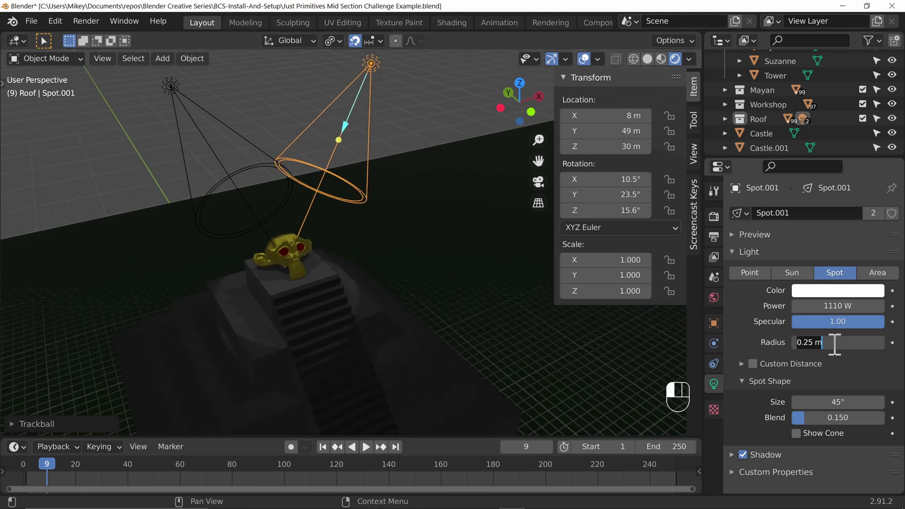
type("10")
key("Return")
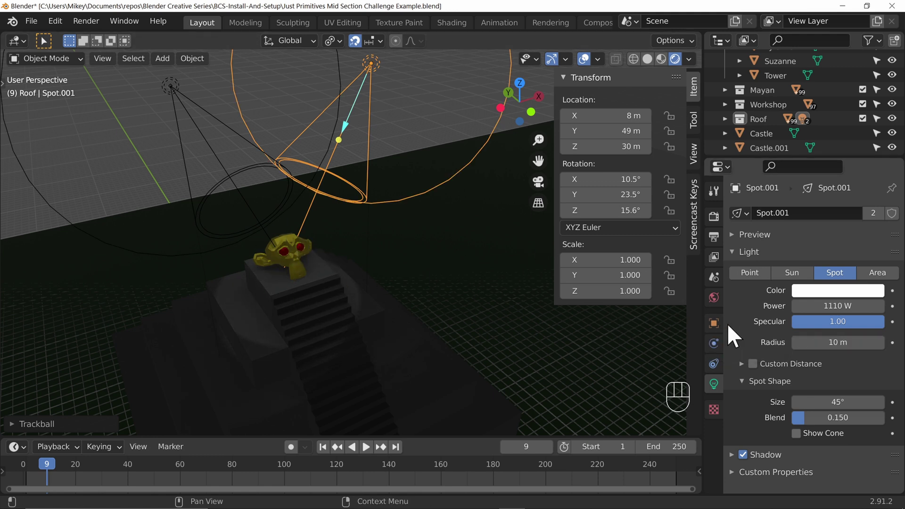
Step: Try a 20 m radius on the linked spot lights, restore it to 10 m and select the spot light at X -6 m
left_click(834, 343)
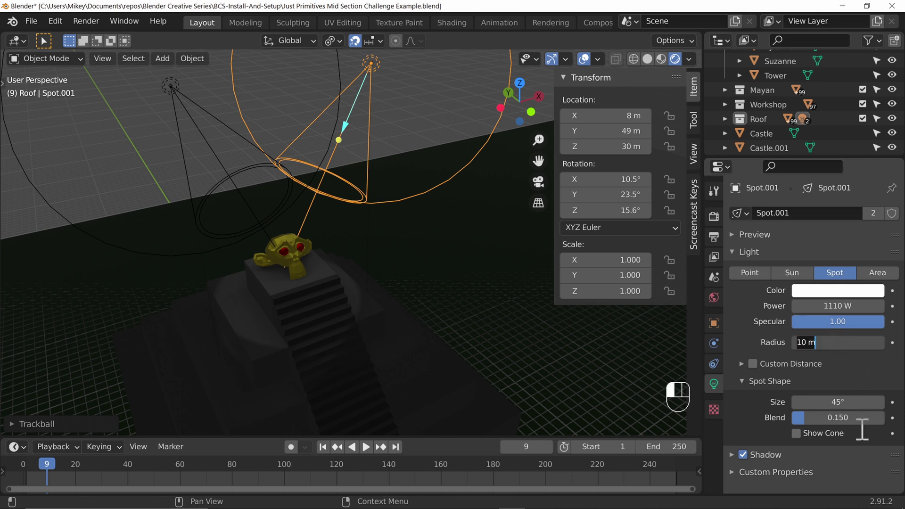
type("20")
key("Return")
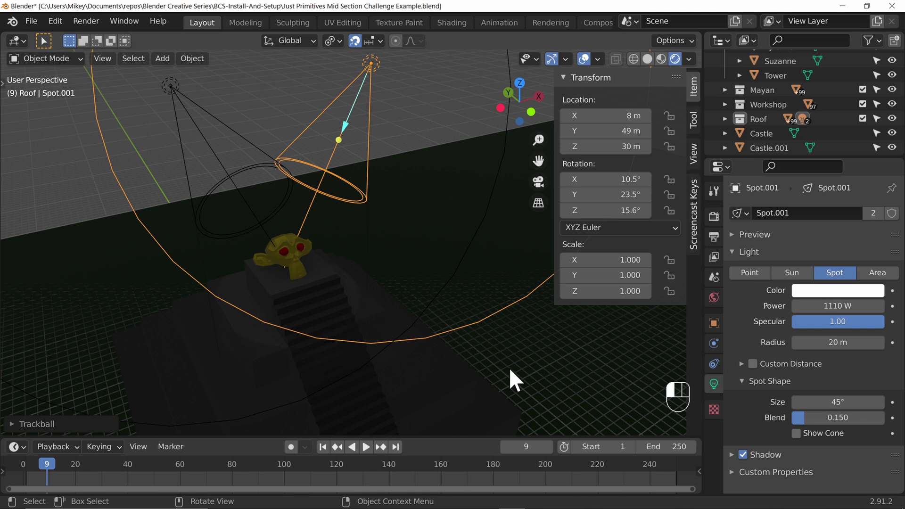
left_click(843, 344)
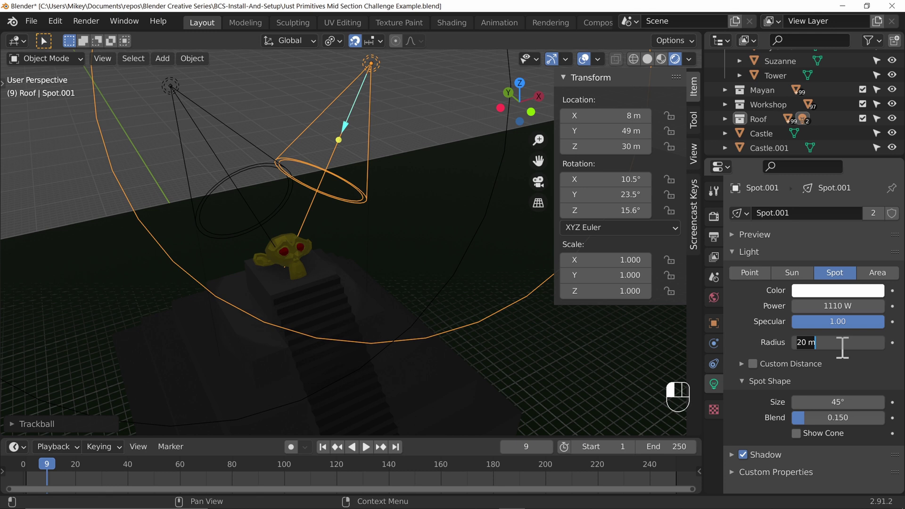
type("10")
key("Return")
left_click(343, 104)
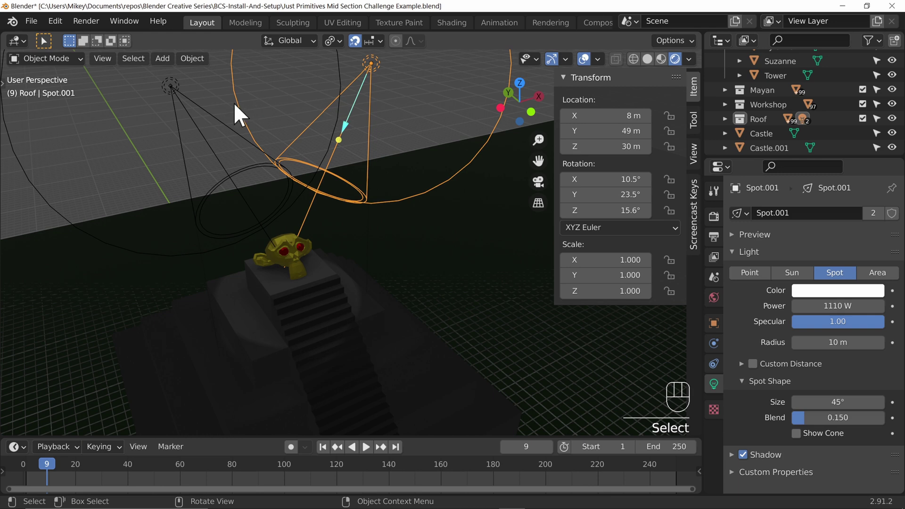
left_click(170, 86)
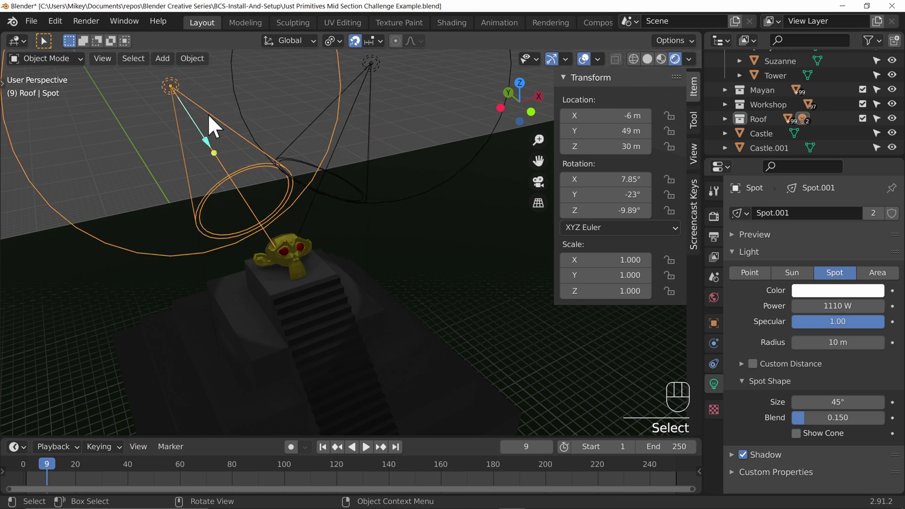
Step: Box-select the whole workshop with its lights and move it along the positive X axis, clear of the pyramid's front
scroll(415, 286, "down", 10)
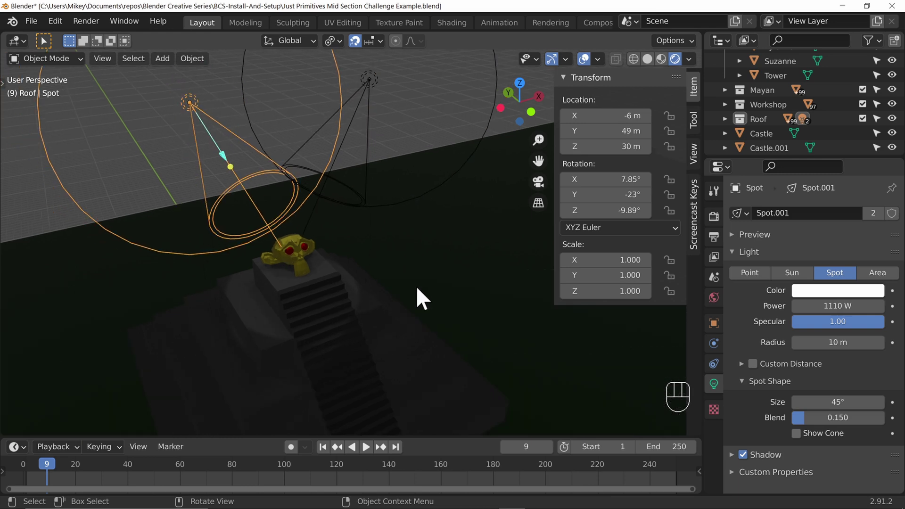
middle_click_drag(399, 311, 352, 341)
left_click_drag(322, 328, 427, 407)
key("g")
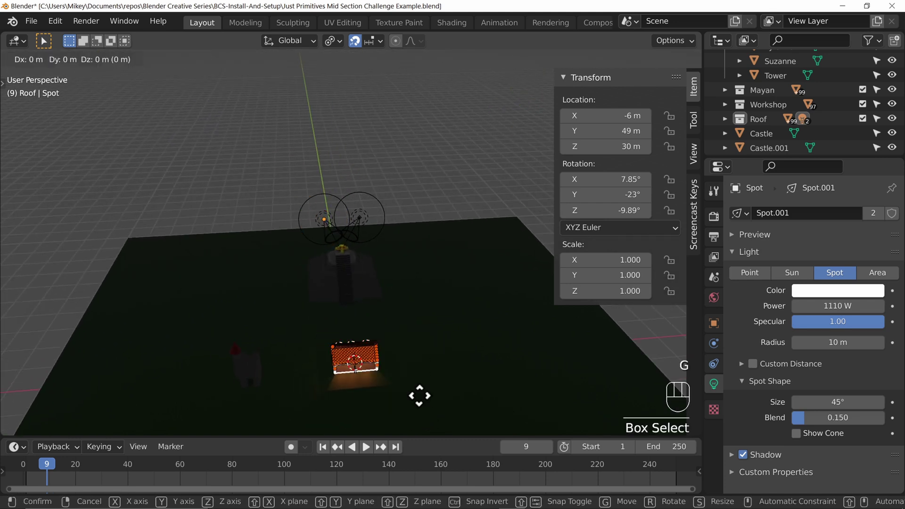
key("x")
left_click(571, 410)
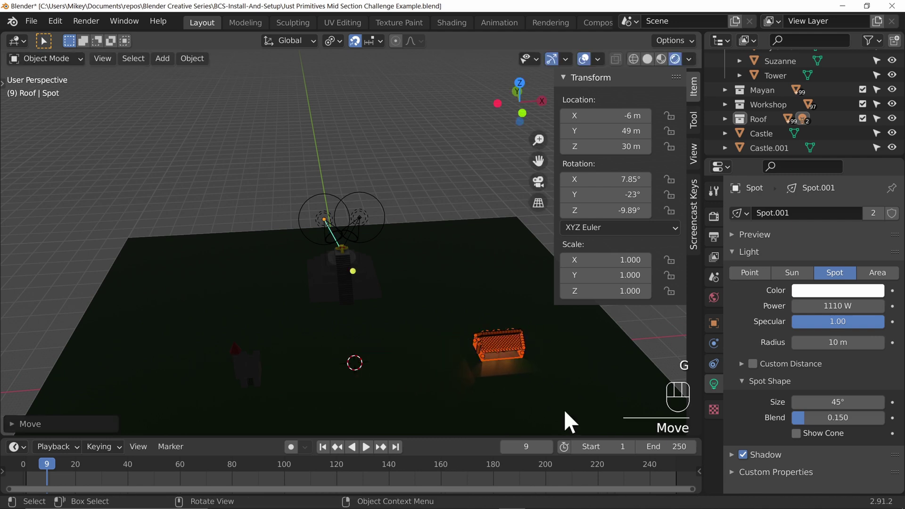
Step: Place the 3D cursor on top of the castle's rear corner turret and add a point light there
middle_click_drag(298, 351, 333, 254, "shift")
scroll(425, 263, "up", 8)
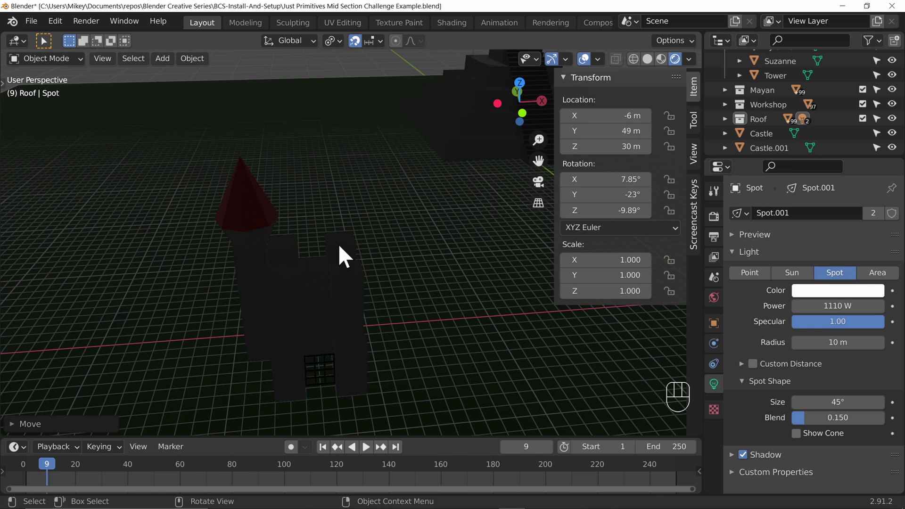
right_click(340, 240, "shift")
key("shift+a")
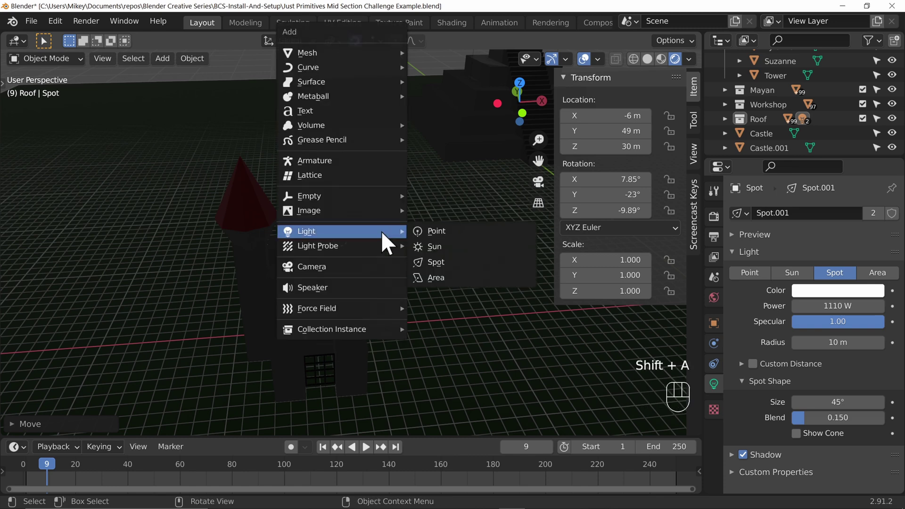
mouse_move(379, 227)
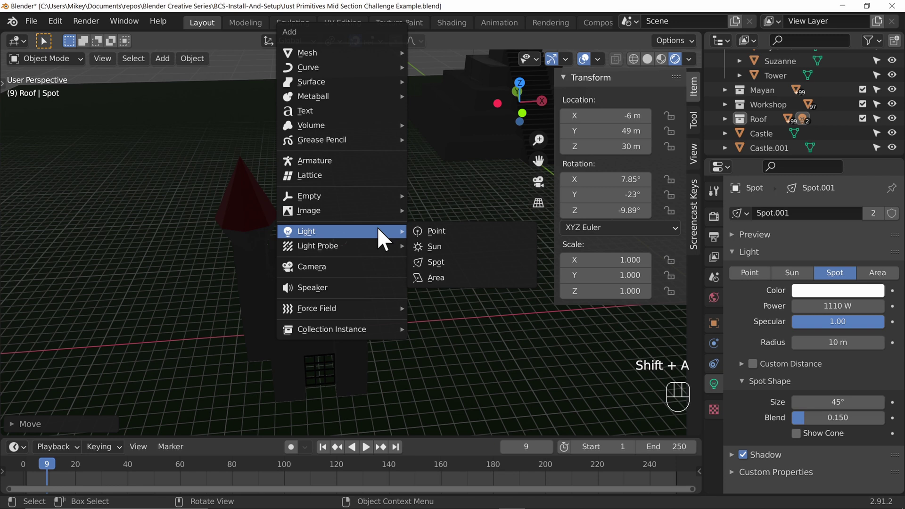
left_click(462, 233)
Step: Give the turret's point light an orange colour and a power of 34.6 W, and view the castle from the top
left_click(825, 292)
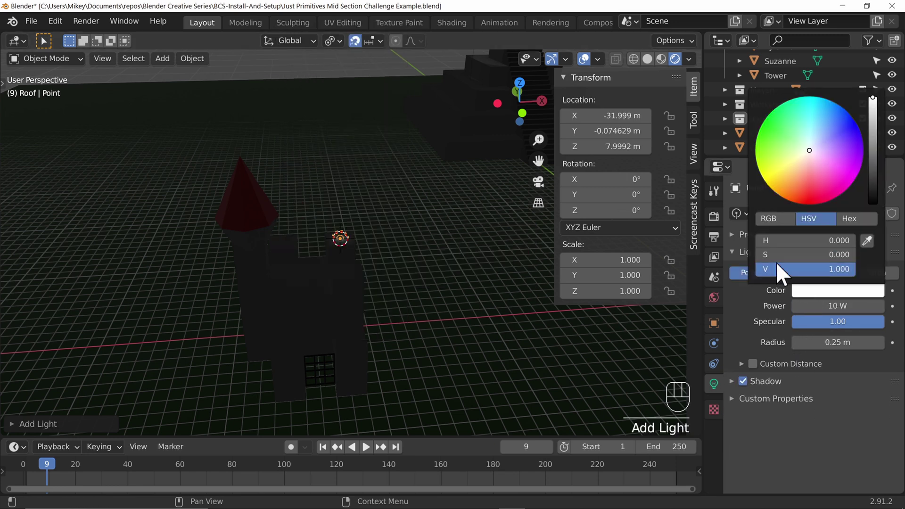
left_click_drag(797, 178, 787, 197)
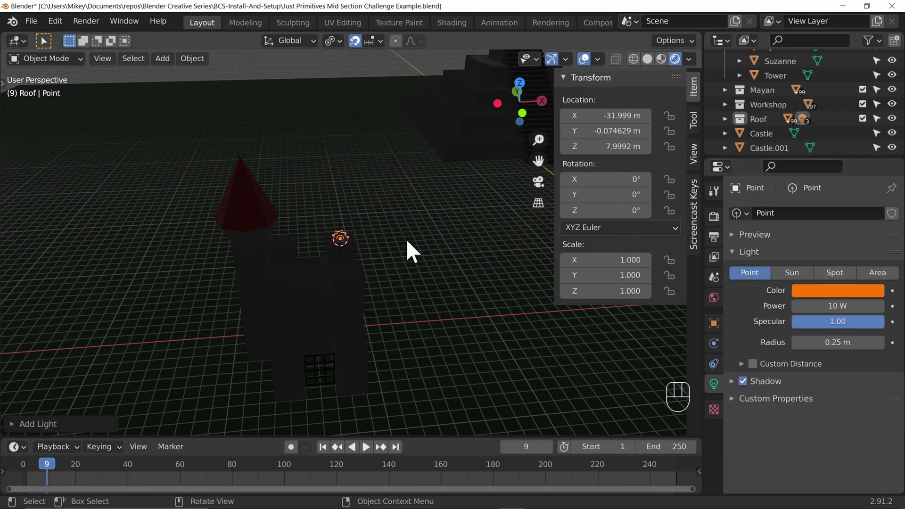
scroll(415, 249, "up", 3)
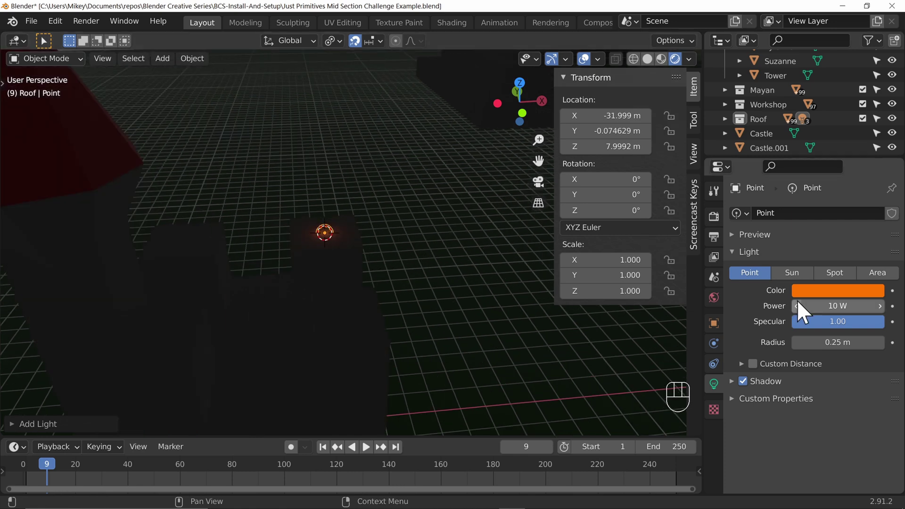
left_click_drag(798, 307, 842, 307)
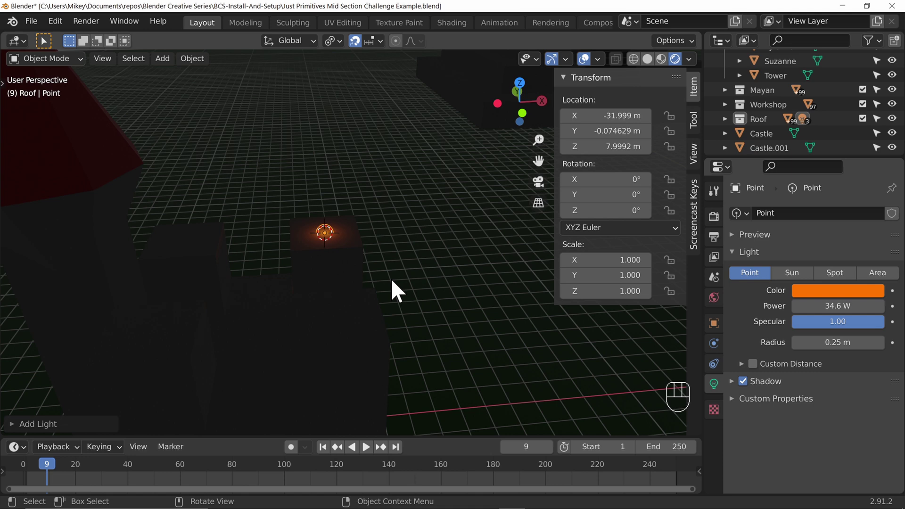
key("KP_7")
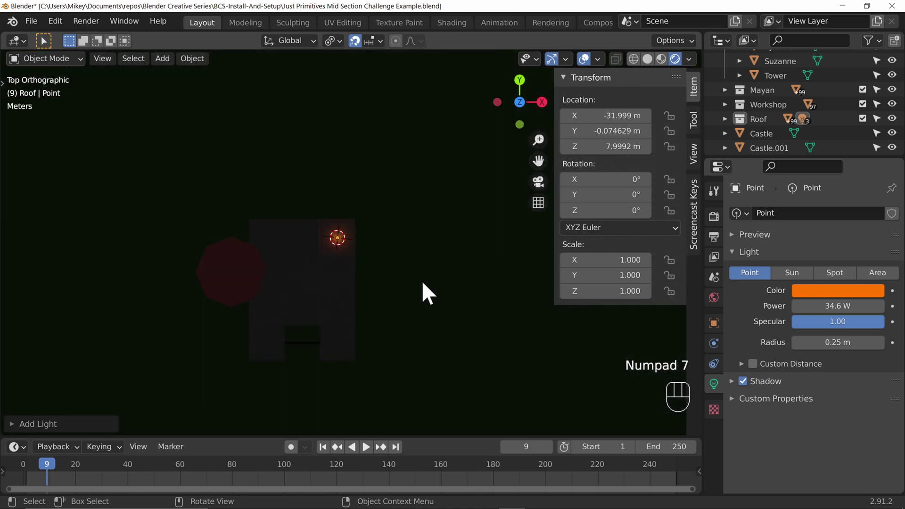
Step: Make five linked duplicates of the turret's orange point light, one over each of the castle's other turrets
key("alt+d")
left_click(348, 274)
key("alt+d")
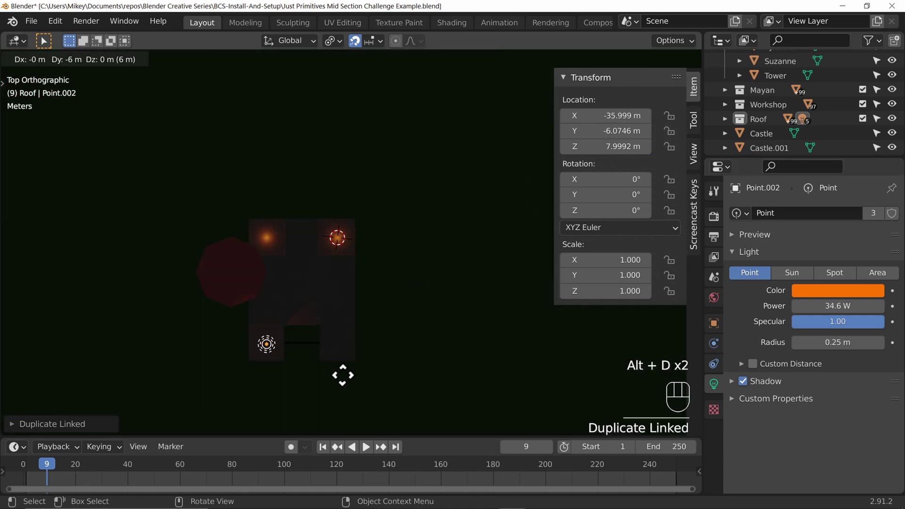
left_click(344, 354)
key("alt+d")
left_click(406, 359)
key("alt+d")
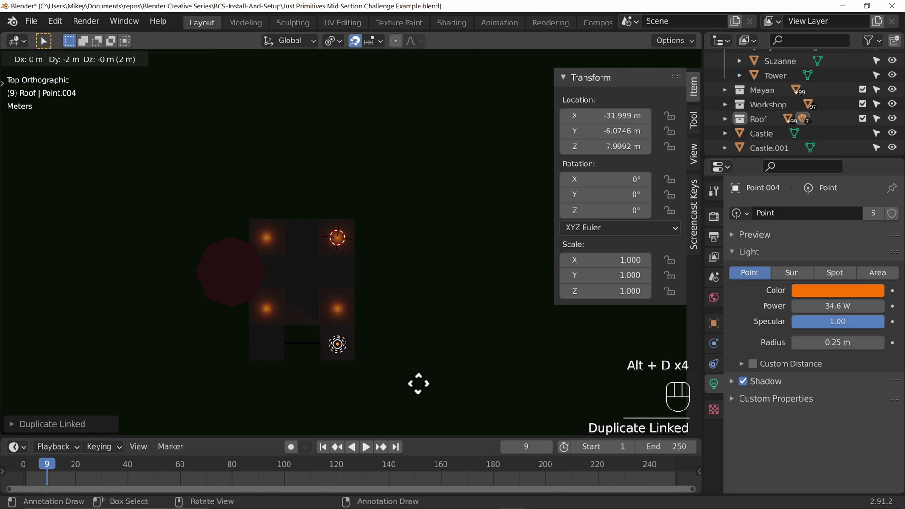
left_click(418, 398)
key("alt+d")
Step: Select the two front point lights and lower them 4 m along Z onto the castle's low front turrets
middle_click_drag(339, 390, 390, 222)
left_click(392, 166)
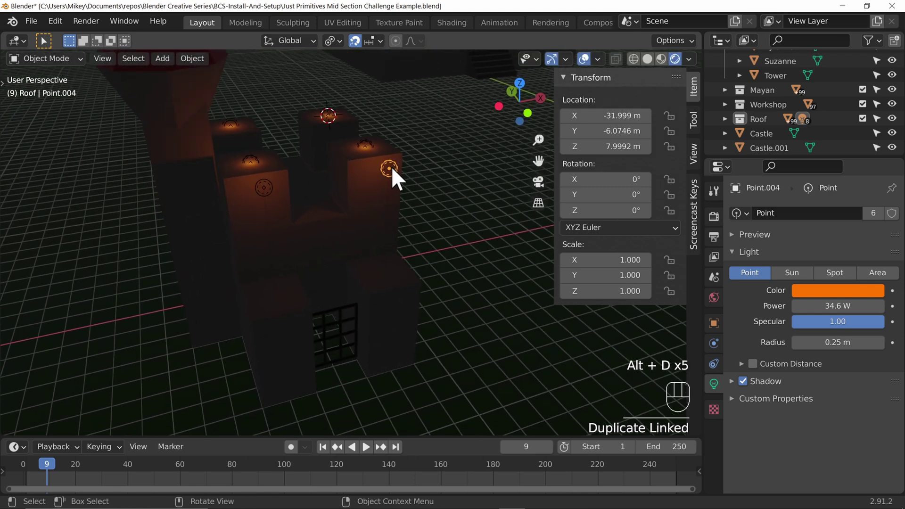
left_click(263, 188, "shift")
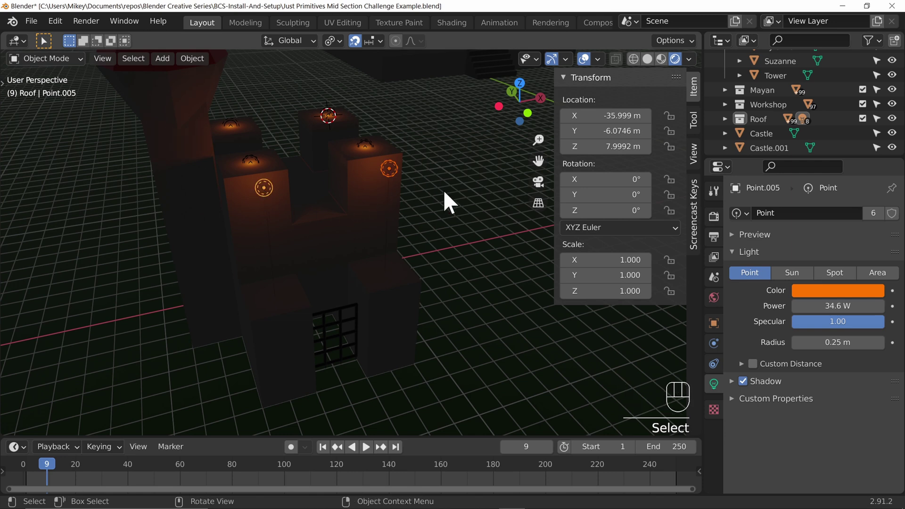
key("g")
key("z")
left_click(442, 296)
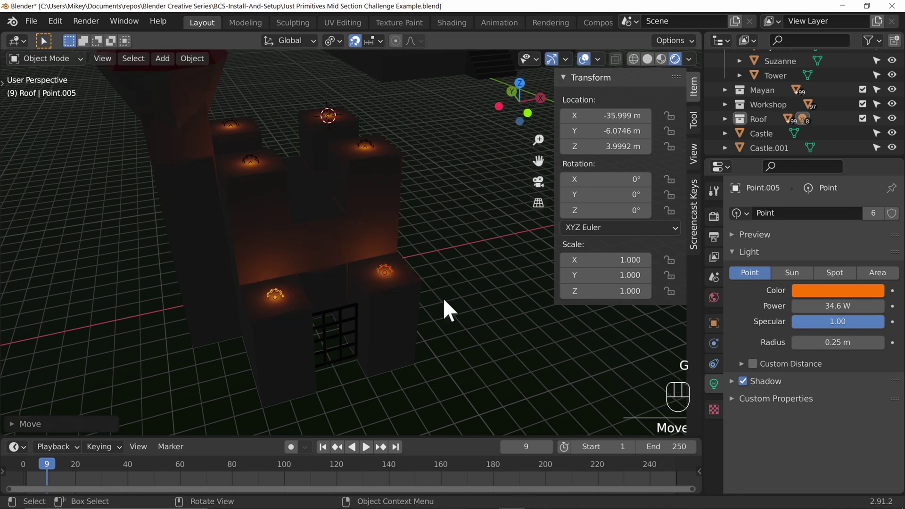
key("g")
key("z")
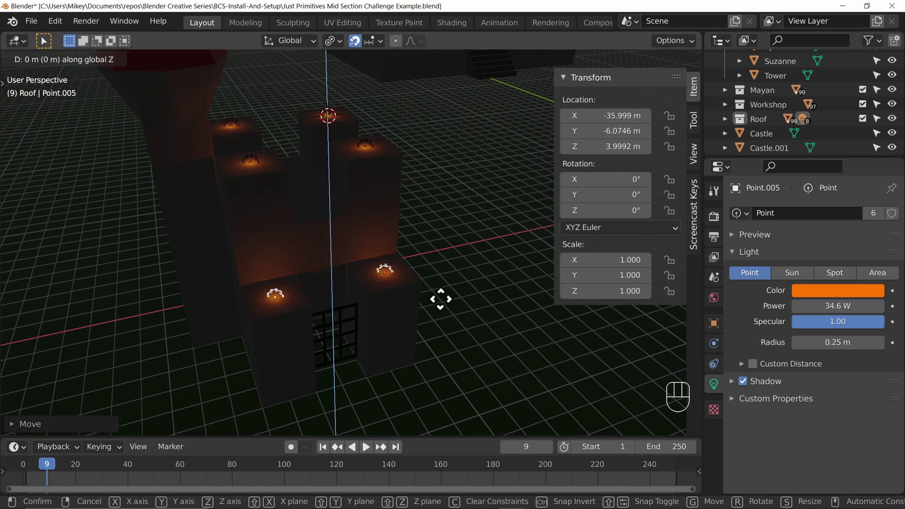
left_click(441, 296)
Step: Add an area light and move it 8 m along X and -2 m along Y, beside the castle
middle_click_drag(440, 299, 257, 258)
scroll(409, 263, "down", 4)
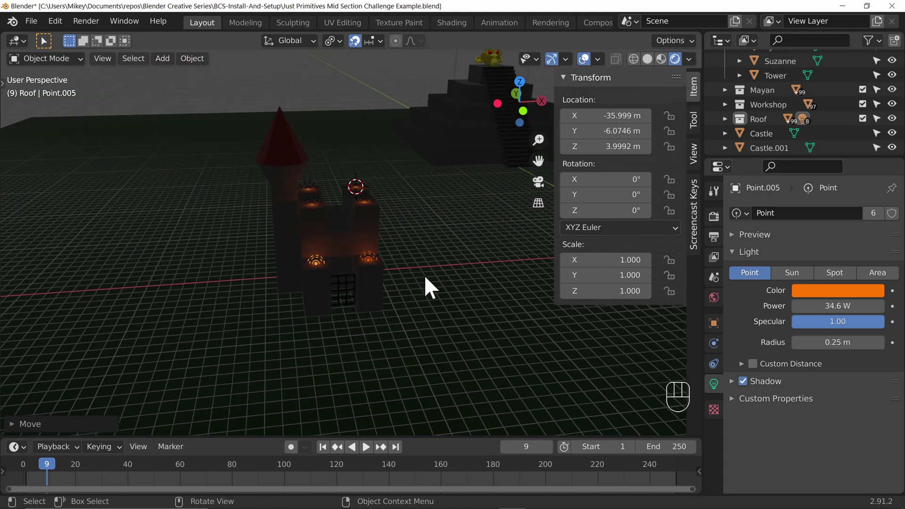
key("shift+a")
mouse_move(391, 231)
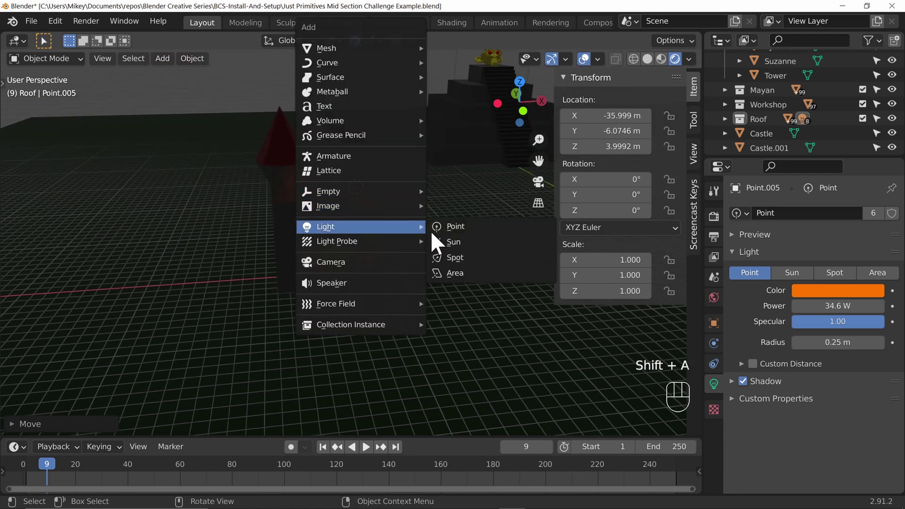
left_click(467, 272)
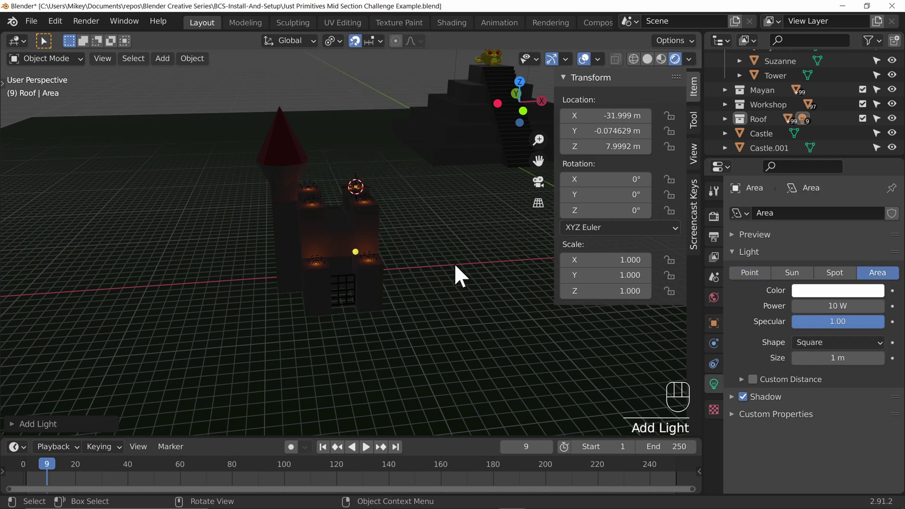
key("KP_7")
key("g")
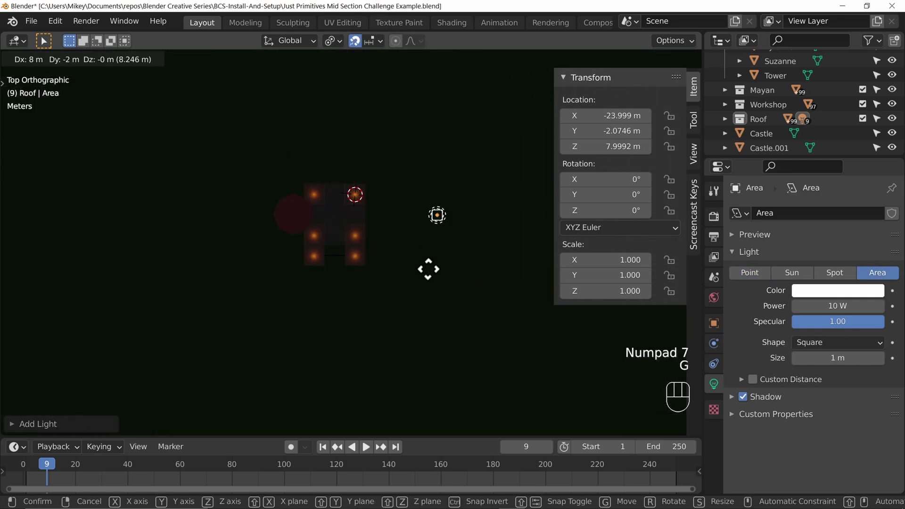
left_click(427, 270)
Step: Rotate the area light 90° about the Y axis toward the castle and scale it up about 14.5 times
middle_click_drag(438, 310, 448, 208)
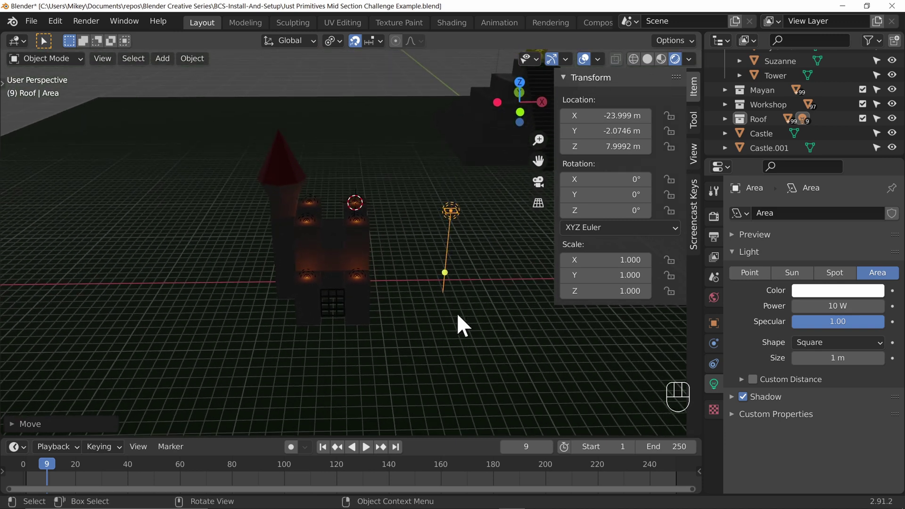
key("r")
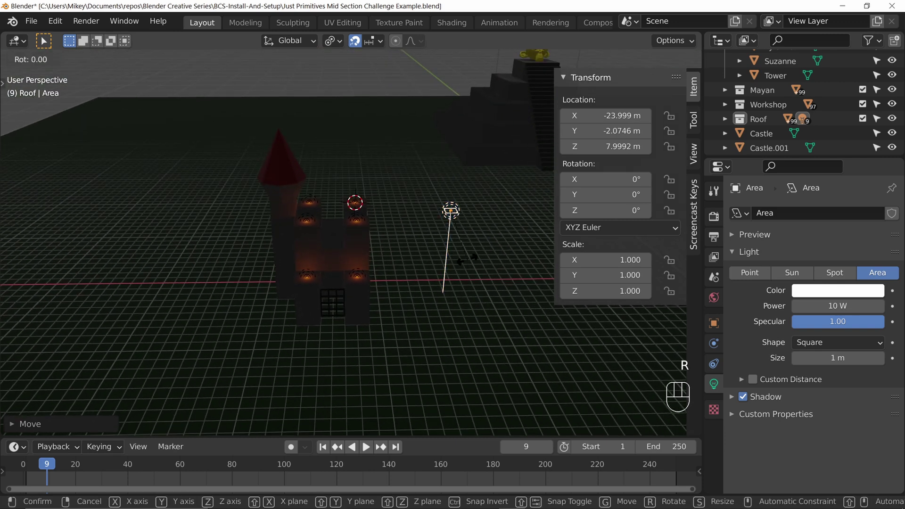
type("y90")
key("Return")
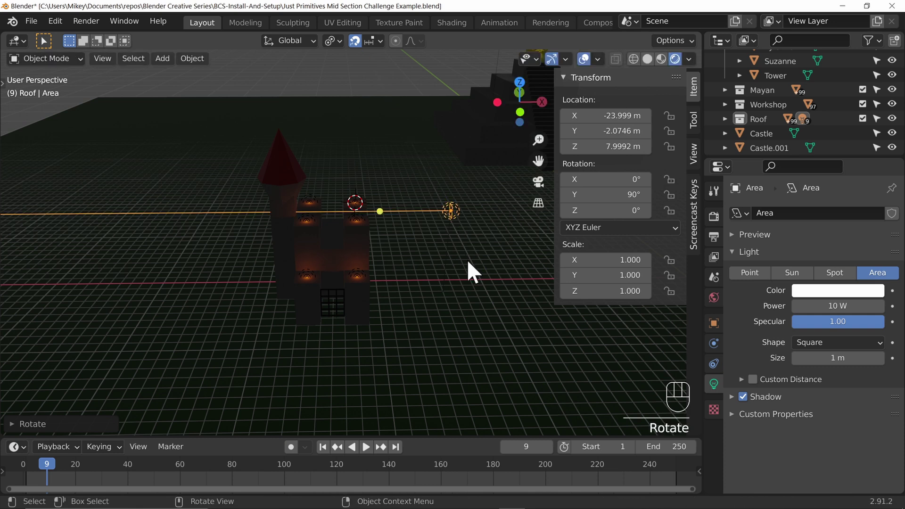
key("s")
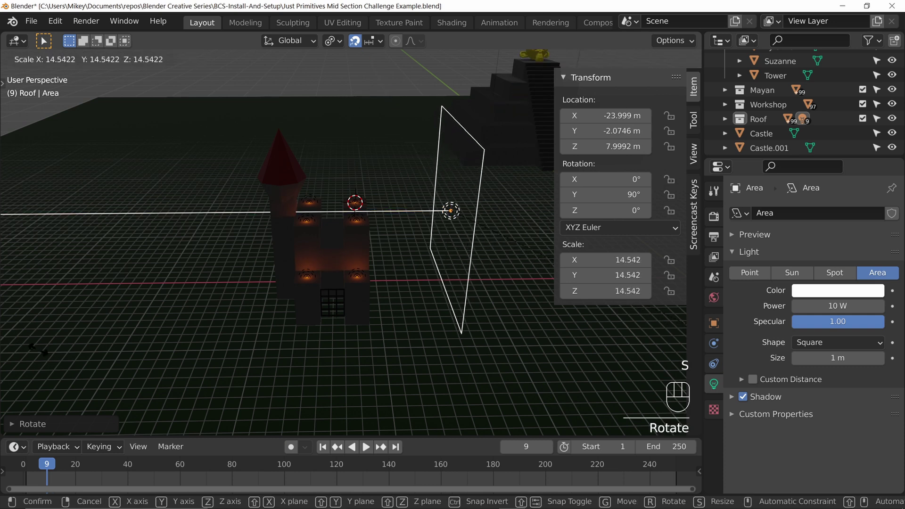
left_click(38, 349)
Step: Set the area light's power to 1362.2 W and its colour to blue
middle_click_drag(181, 355, 343, 323)
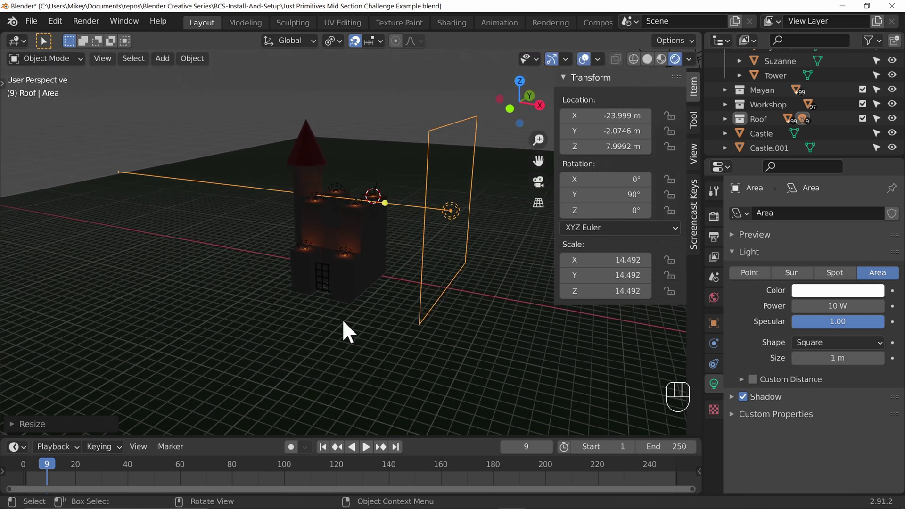
left_click_drag(816, 306, 901, 306)
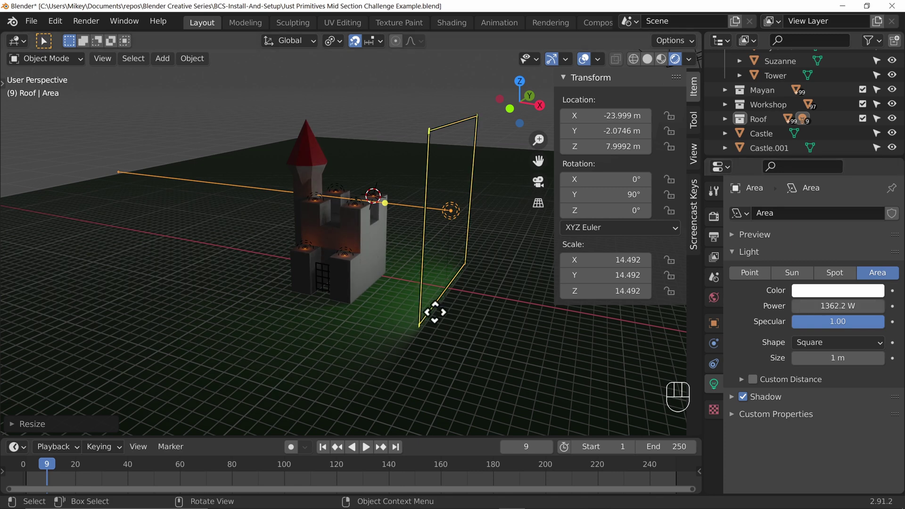
left_click(826, 291)
mouse_move(812, 158)
left_mouse_down()
mouse_move(806, 136)
mouse_move(862, 137)
mouse_move(857, 176)
mouse_move(854, 123)
mouse_move(840, 106)
mouse_move(838, 117)
left_mouse_up()
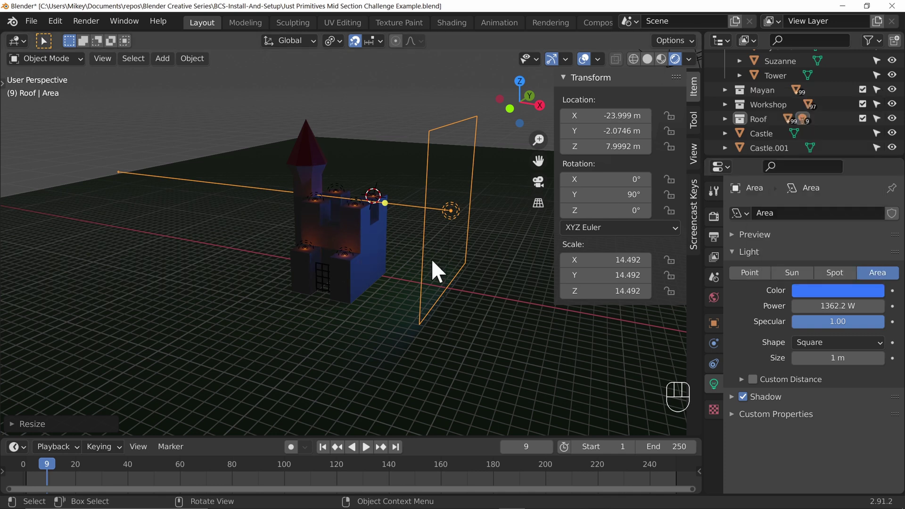
scroll(454, 304, "up", 3)
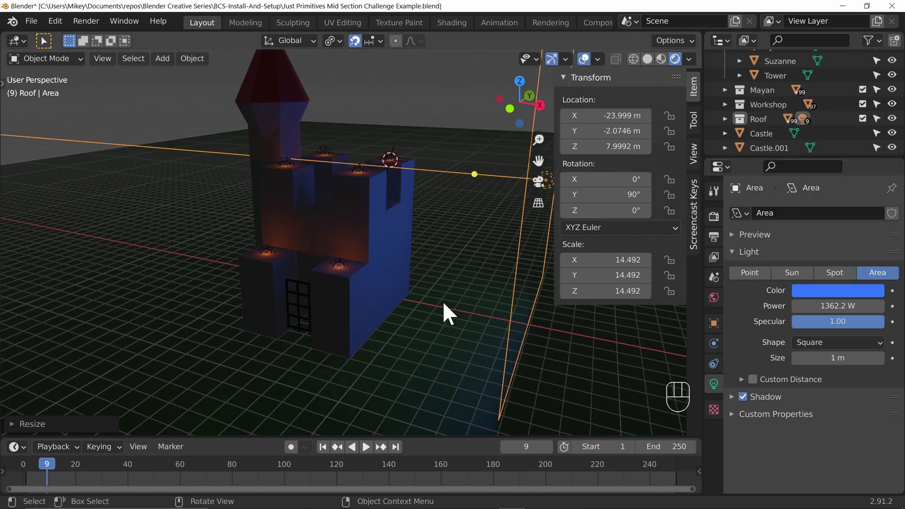
Step: Duplicate the area light -26 m along X, turn it about 170° in top view to face the castle, and move it -5 m along Y
scroll(426, 292, "down", 2)
key("KP_7")
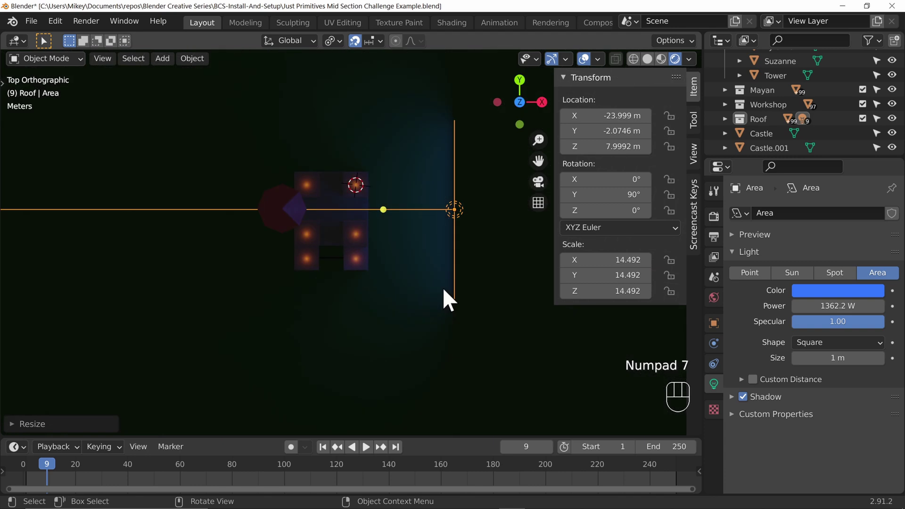
key("shift+d")
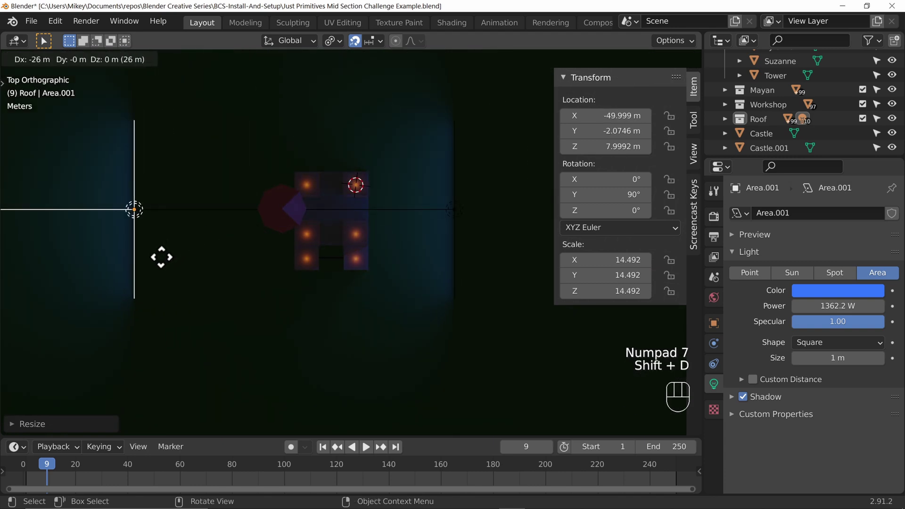
left_click(166, 270)
key("r")
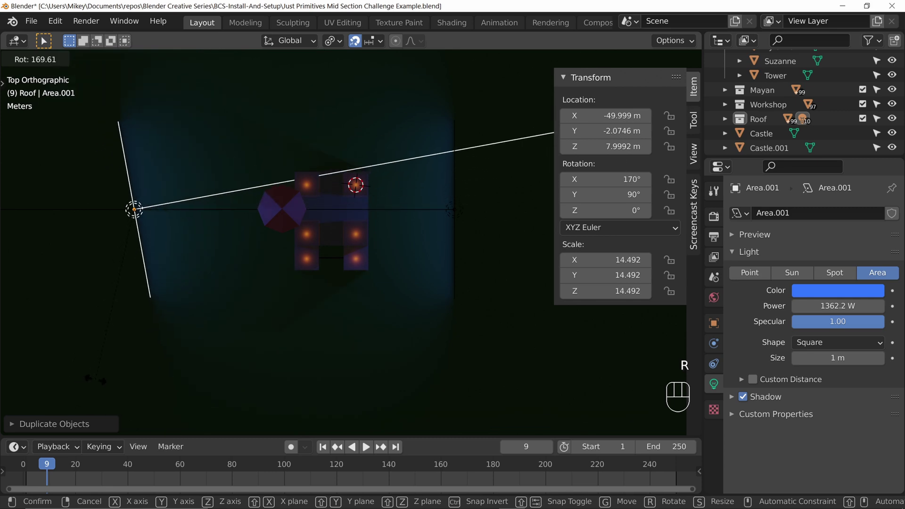
left_click(134, 282)
key("g")
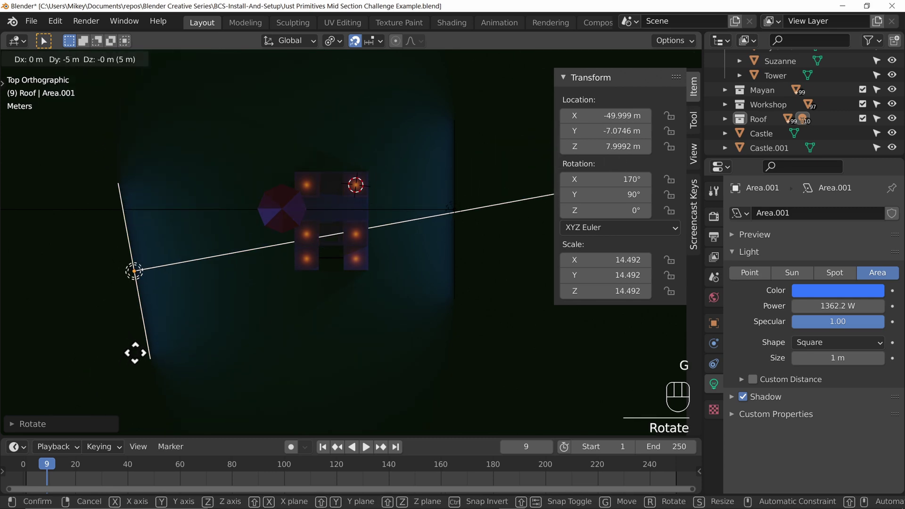
left_click(136, 356)
Step: Try an orange colour on the duplicated area light and view its effect on the castle
middle_click_drag(337, 371, 303, 210)
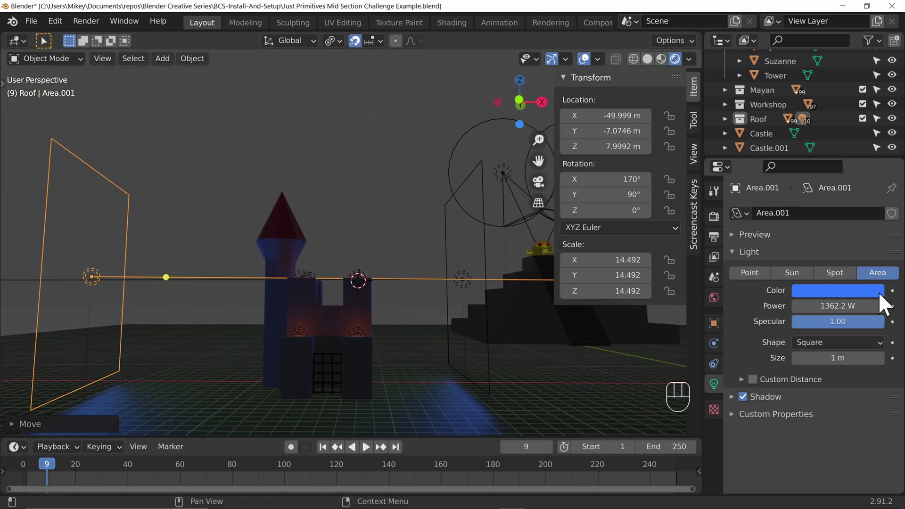
left_click(848, 287)
mouse_move(831, 123)
left_mouse_down()
mouse_move(801, 143)
mouse_move(774, 191)
left_mouse_up()
middle_click_drag(381, 273, 338, 301)
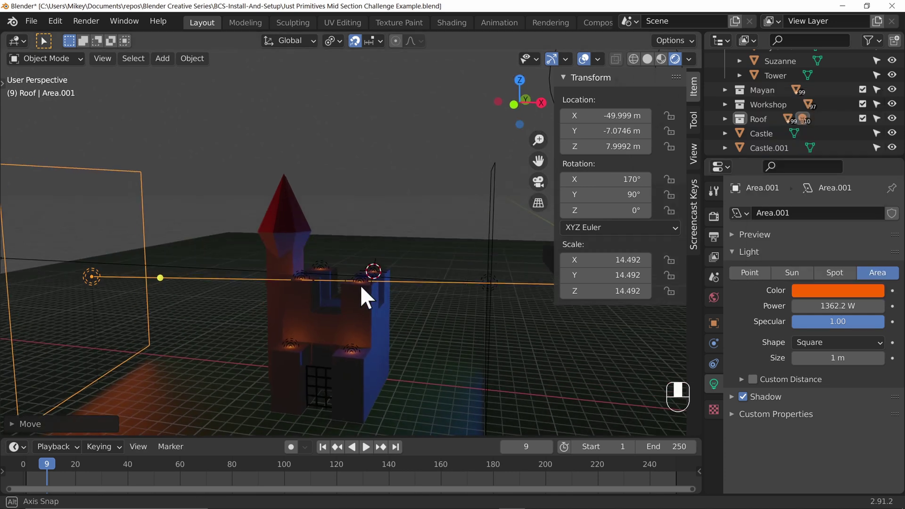
middle_click_drag(447, 351, 465, 263, "shift")
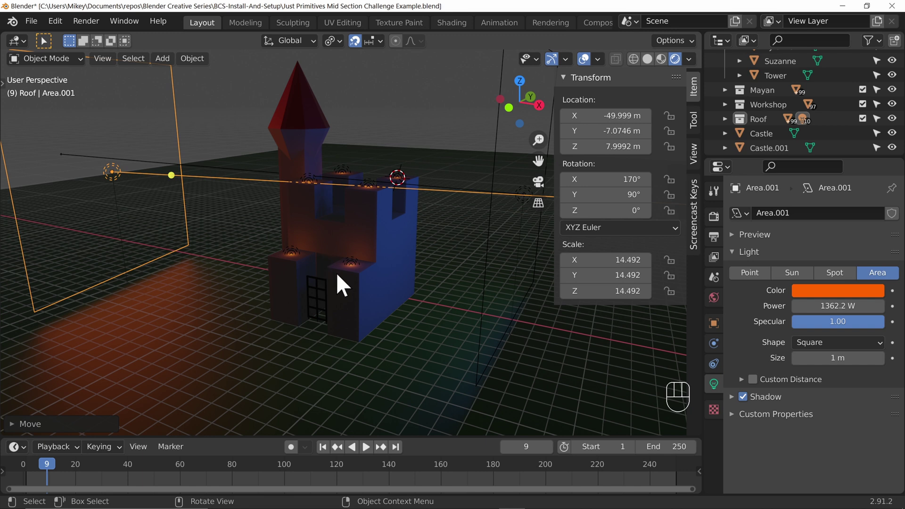
Step: Colour the area light on the castle's tower side green and the one on the opposite side purple
left_click(832, 284)
left_click(764, 137)
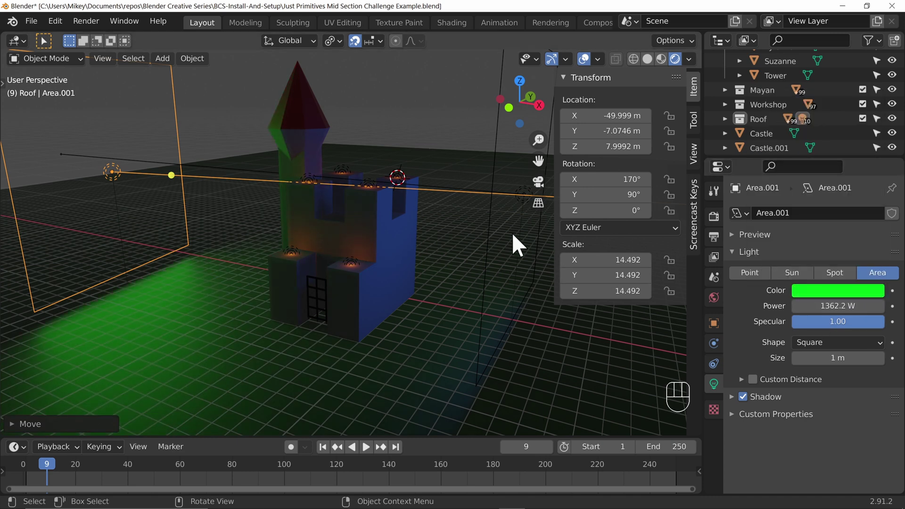
left_click(522, 191)
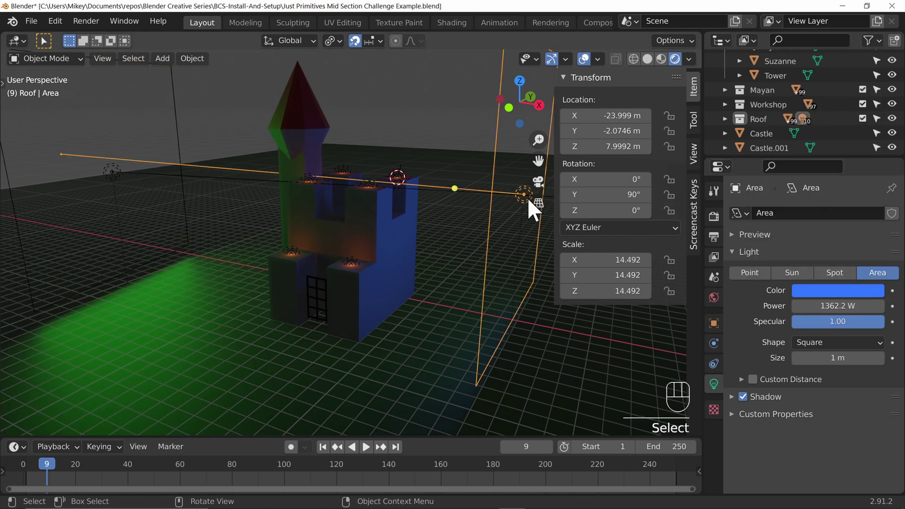
left_click(818, 290)
mouse_move(834, 115)
left_mouse_down()
mouse_move(863, 141)
mouse_move(868, 161)
left_mouse_up()
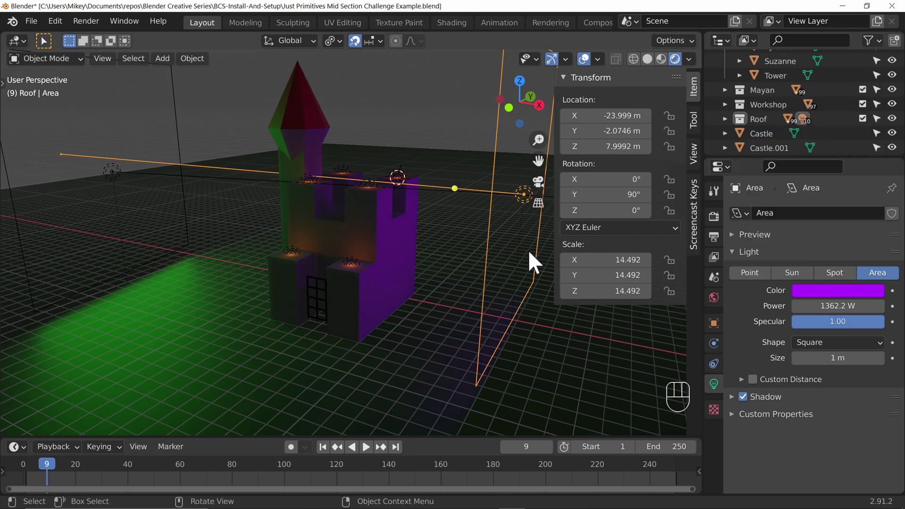
Step: Examine the lighting of the castle, pyramid and workshop from several distances and angles
middle_click_drag(528, 250, 436, 319)
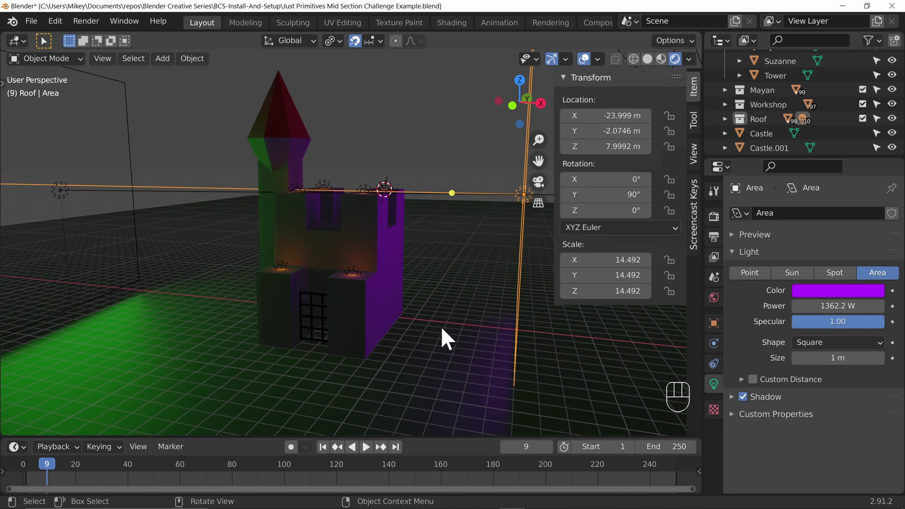
scroll(458, 287, "down", 6)
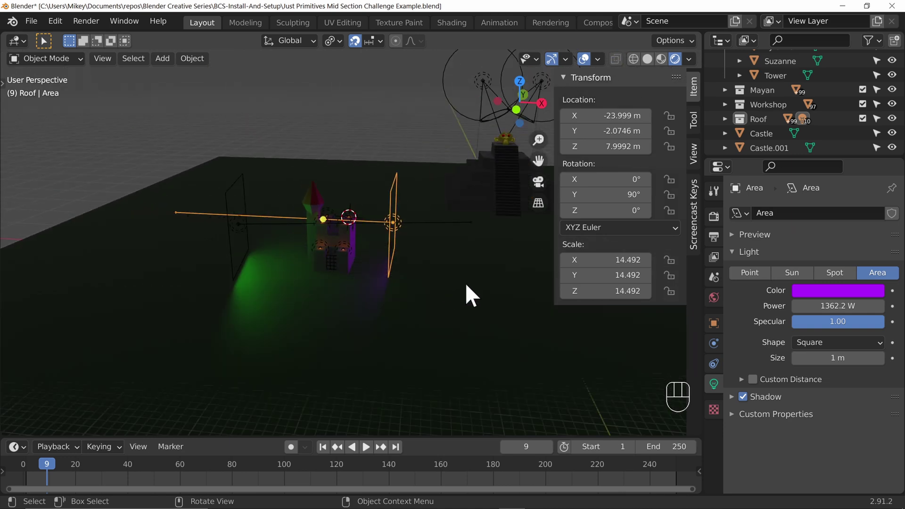
middle_click_drag(465, 282, 372, 298, "shift")
scroll(414, 173, "up", 6)
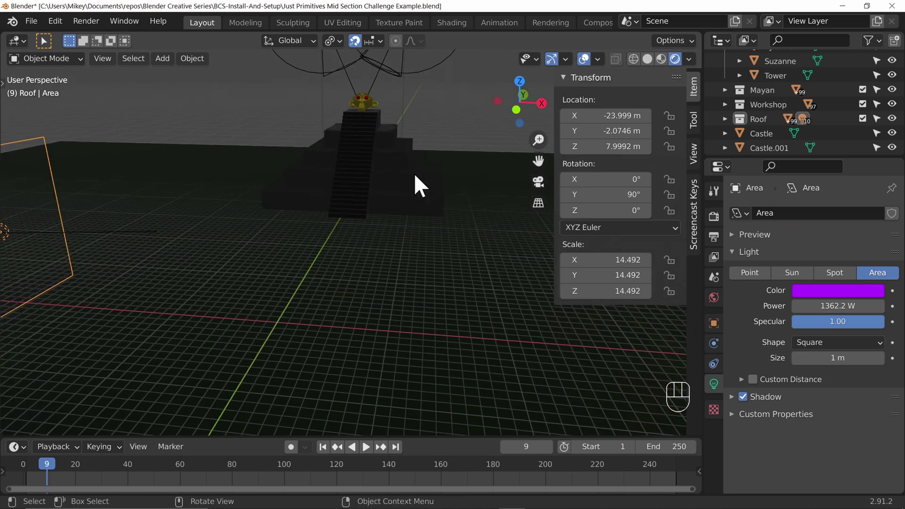
middle_click_drag(406, 182, 443, 205, "shift")
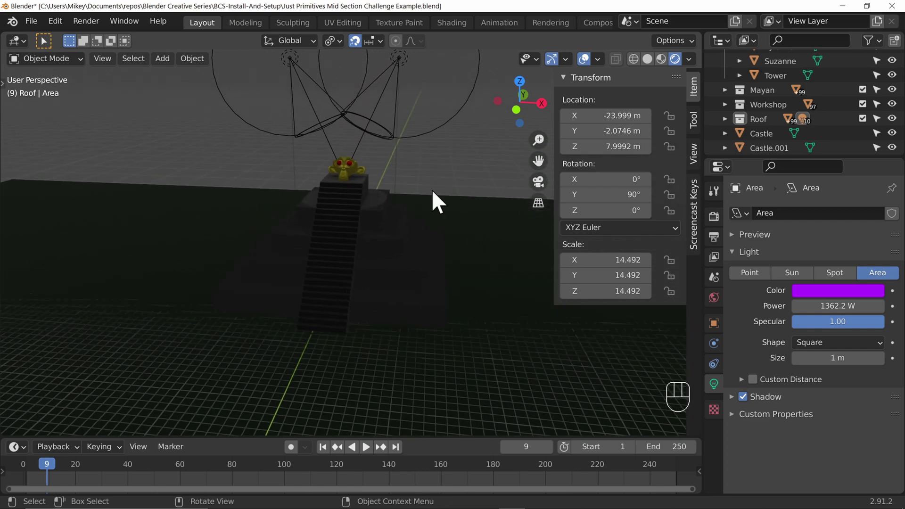
middle_click_drag(275, 278, 308, 290)
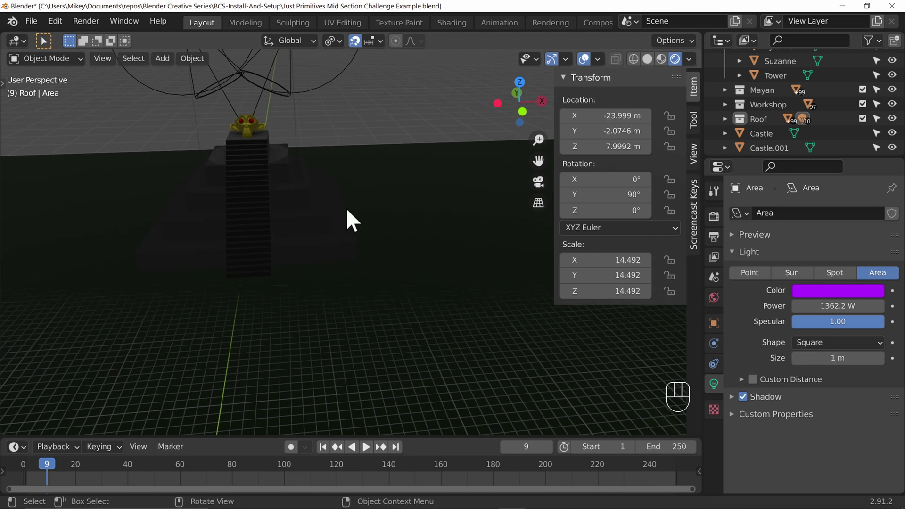
scroll(304, 258, "down", 3)
middle_click_drag(304, 259, 307, 297, "shift")
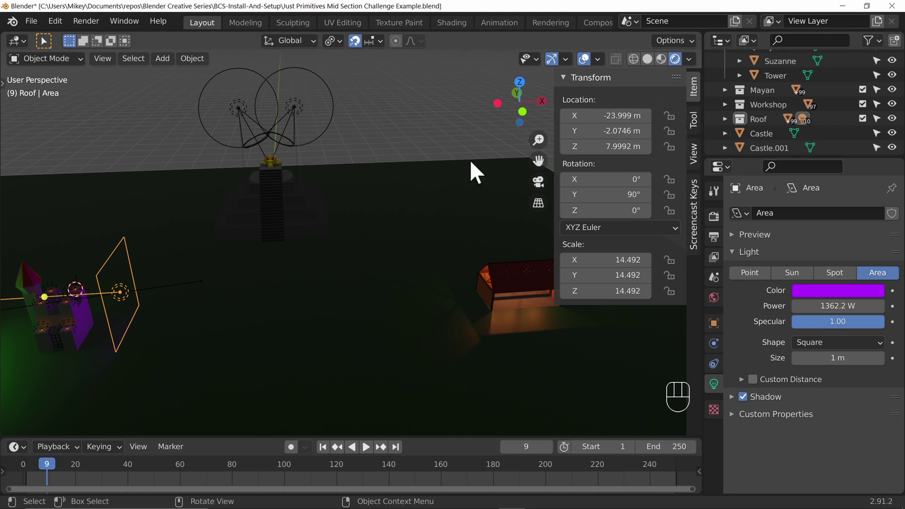
middle_click_drag(89, 338, 264, 341, "shift")
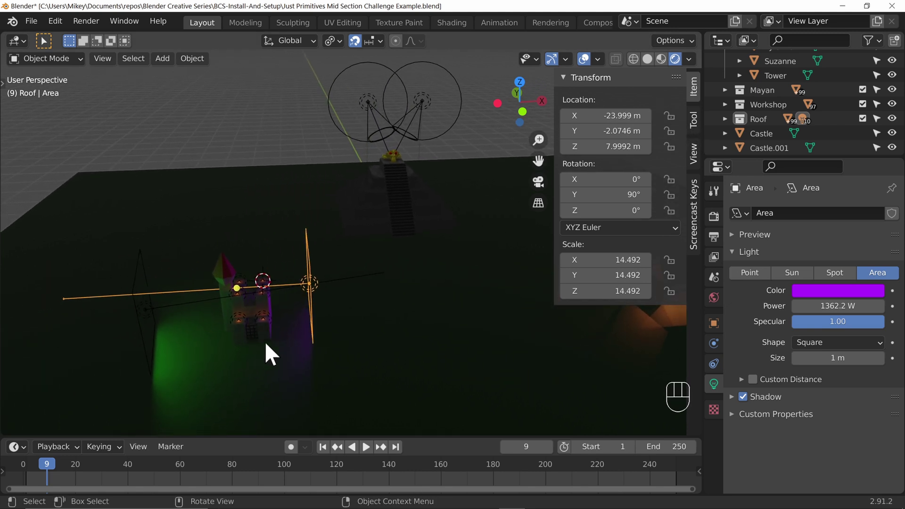